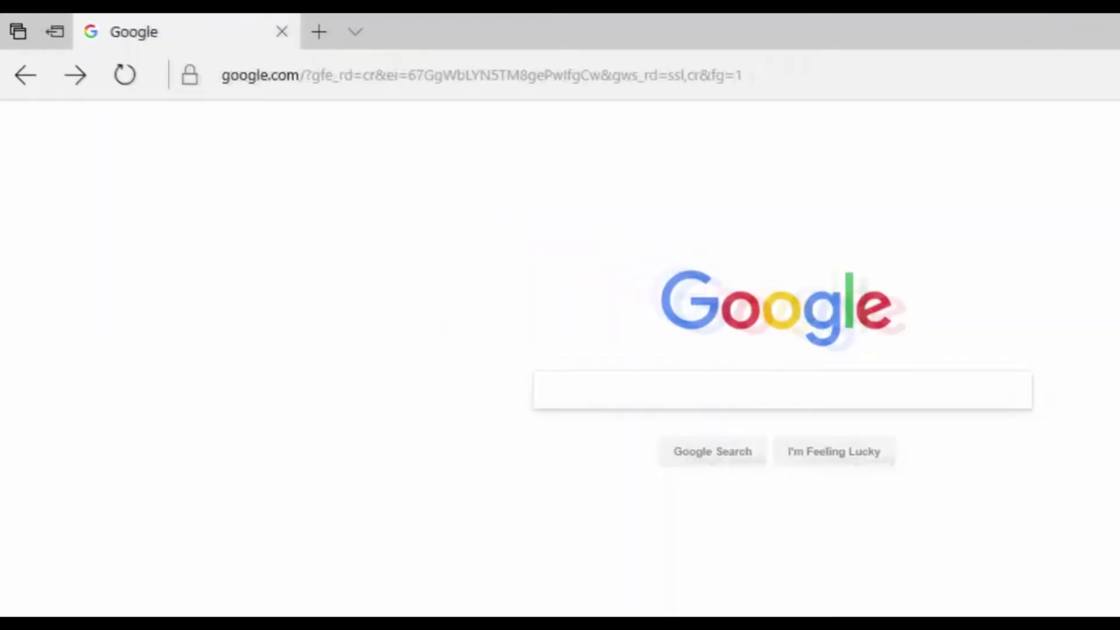
- Go to the video-editor-software.com address in Microsoft Edge
{"action": "left_click", "coordinate": [1106, 87]}
{"action": "type", "text": "video-editor-software.com/"}
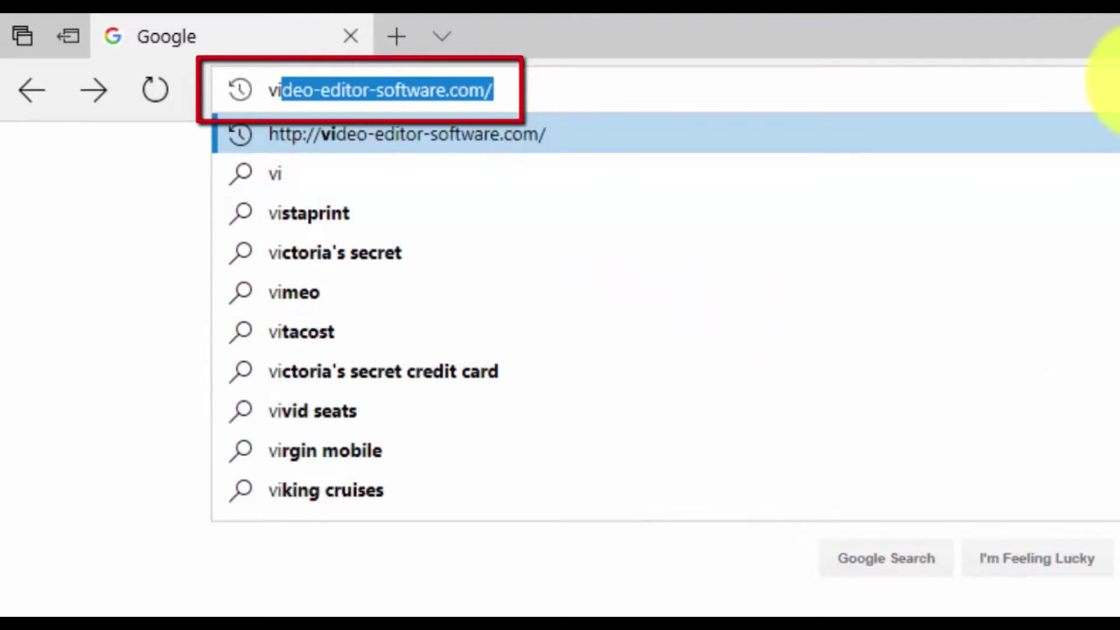
{"action": "key", "text": "Return"}
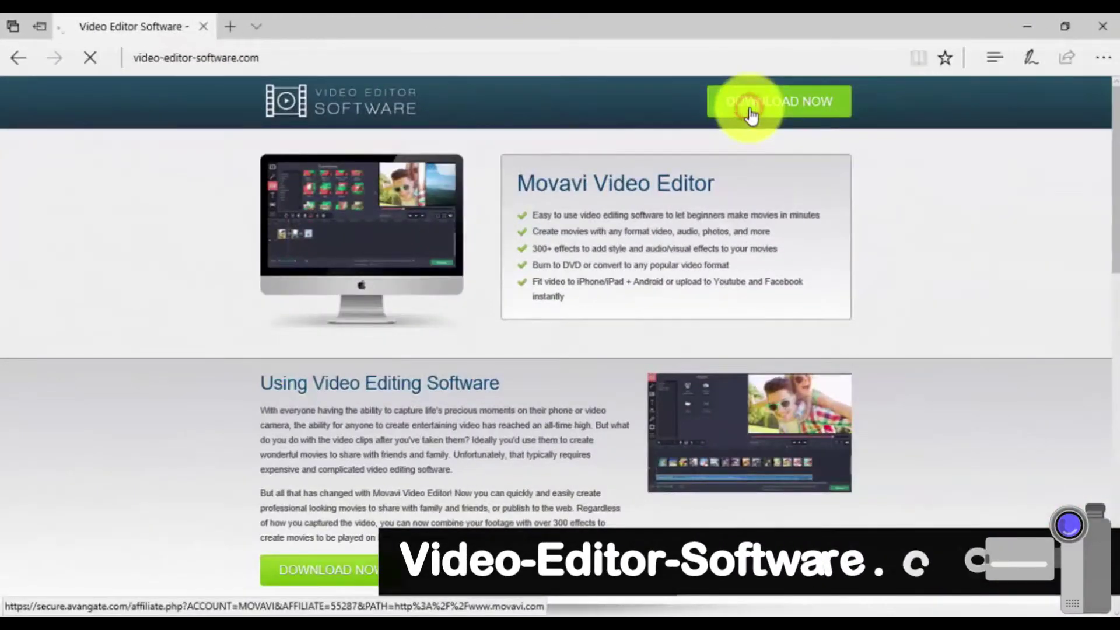
- Download the free 91.7 MB Movavi Video Suite installer and choose where to save it
{"action": "left_click", "coordinate": [753, 101]}
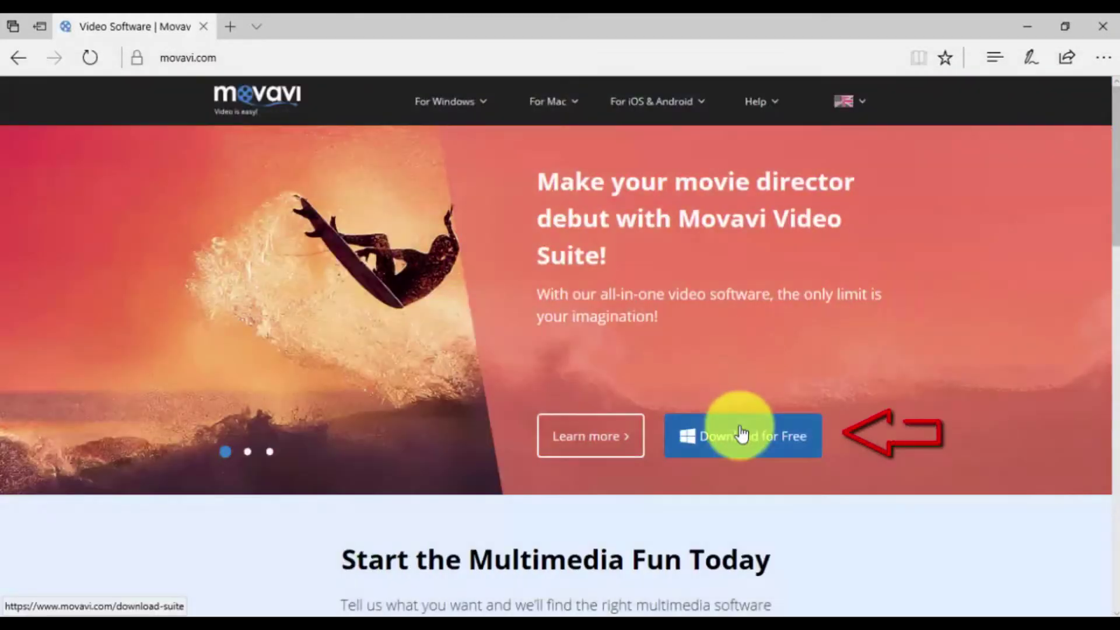
{"action": "left_click", "coordinate": [740, 432]}
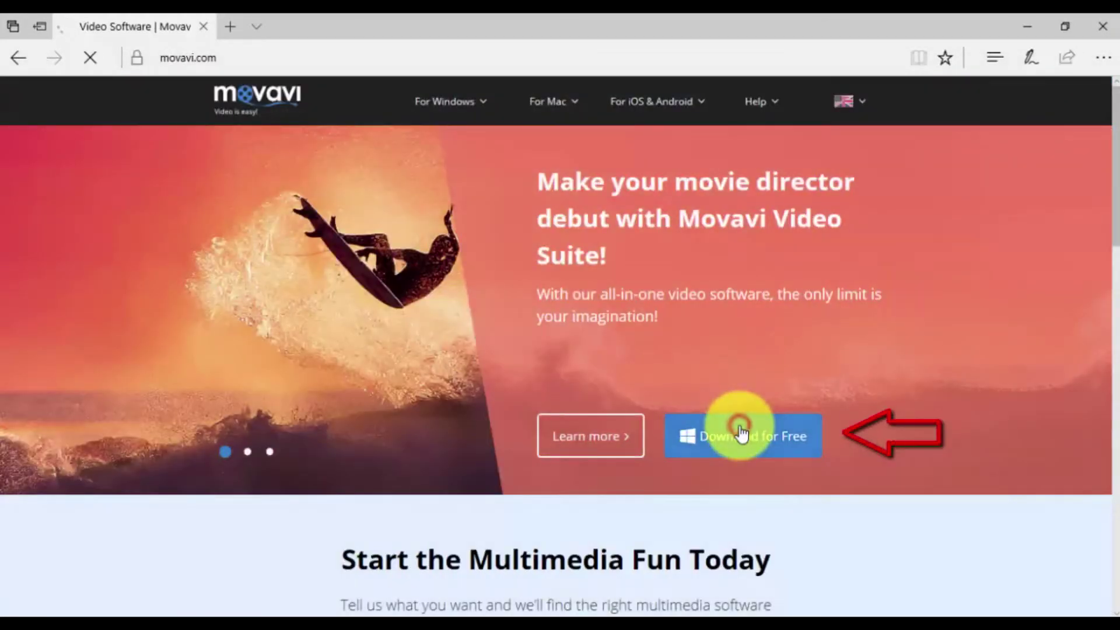
{"action": "left_click", "coordinate": [797, 589]}
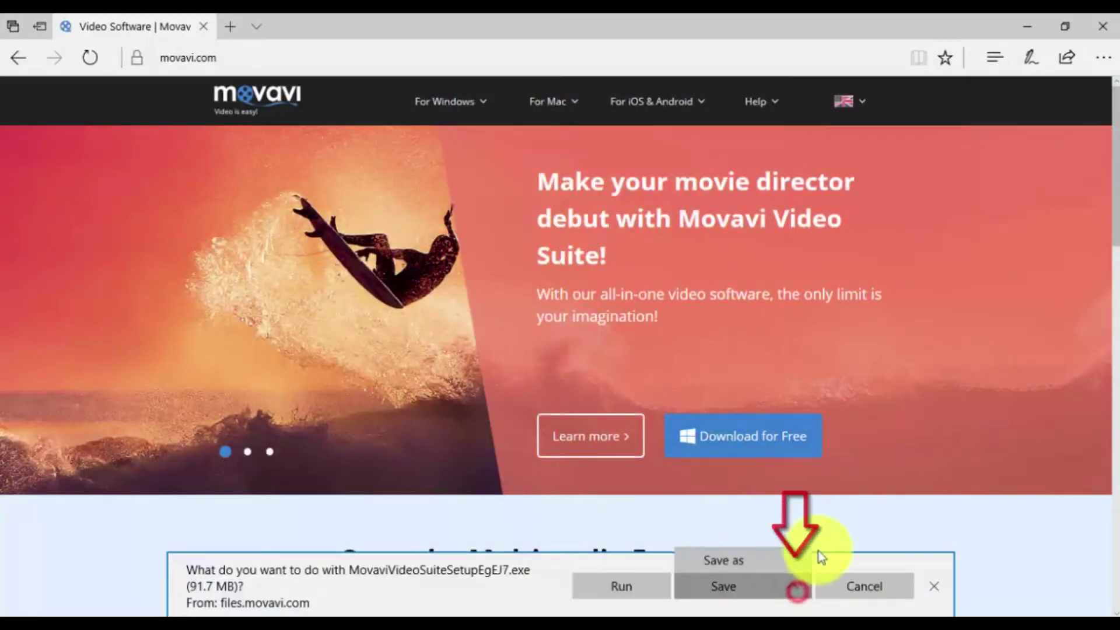
{"action": "left_click", "coordinate": [769, 557]}
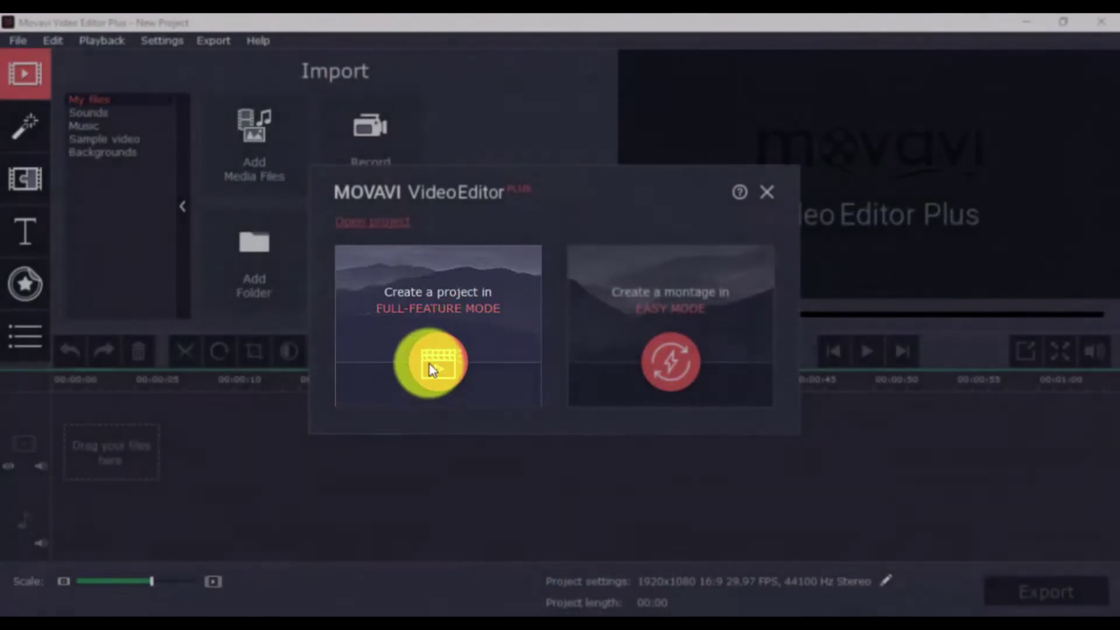
- Start a new project in Full-Feature Mode from the welcome screen
{"action": "left_click", "coordinate": [431, 369]}
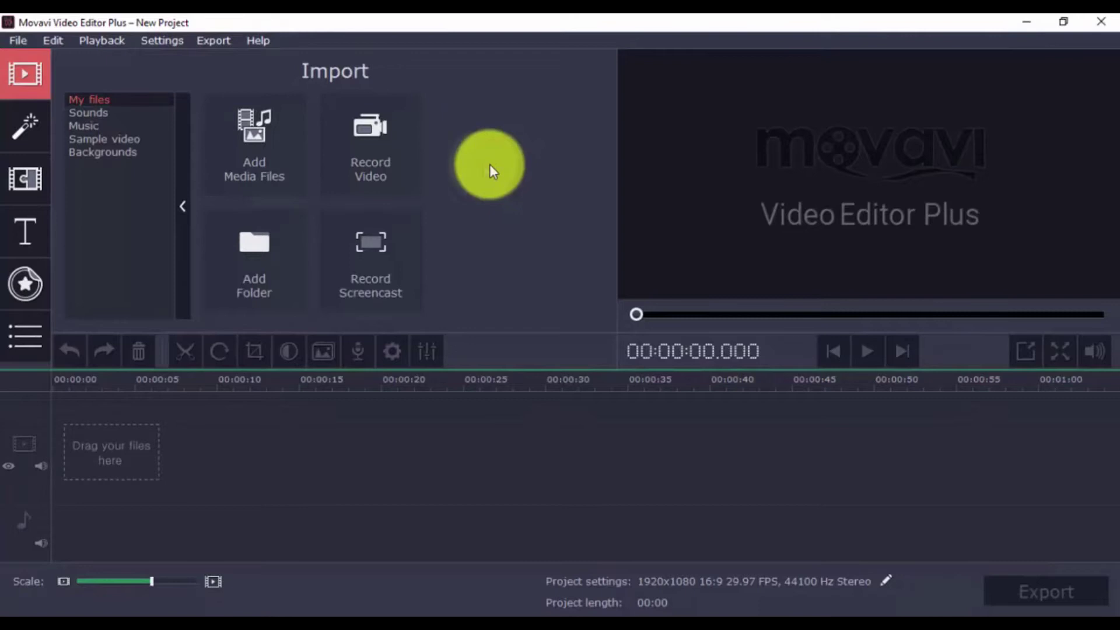
- Import dolphins.mp4 onto the timeline and place the playhead inside the clip
{"action": "left_click", "coordinate": [255, 147]}
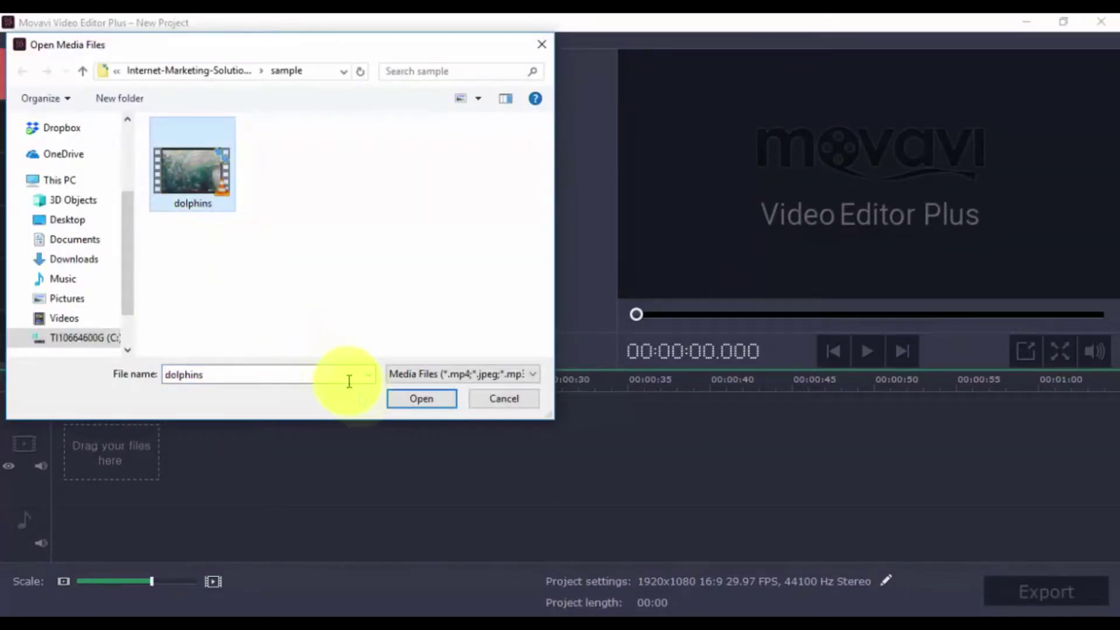
{"action": "left_click", "coordinate": [412, 405]}
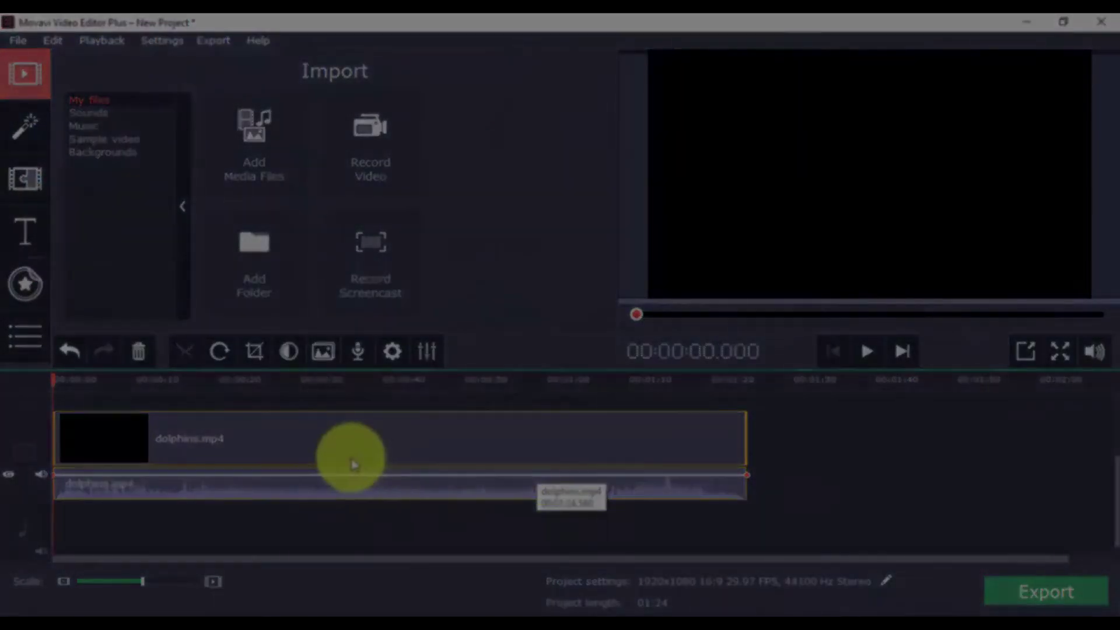
{"action": "left_click", "coordinate": [351, 458]}
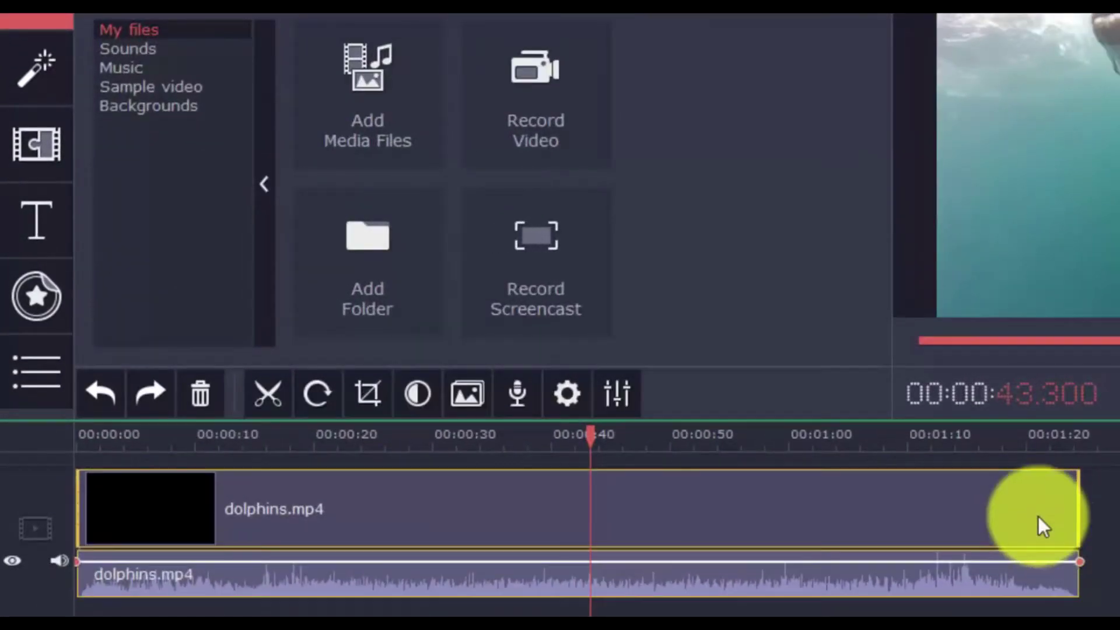
- Split the dolphins clip at 01:21 and delete the short end piece
{"action": "left_click", "coordinate": [1042, 523]}
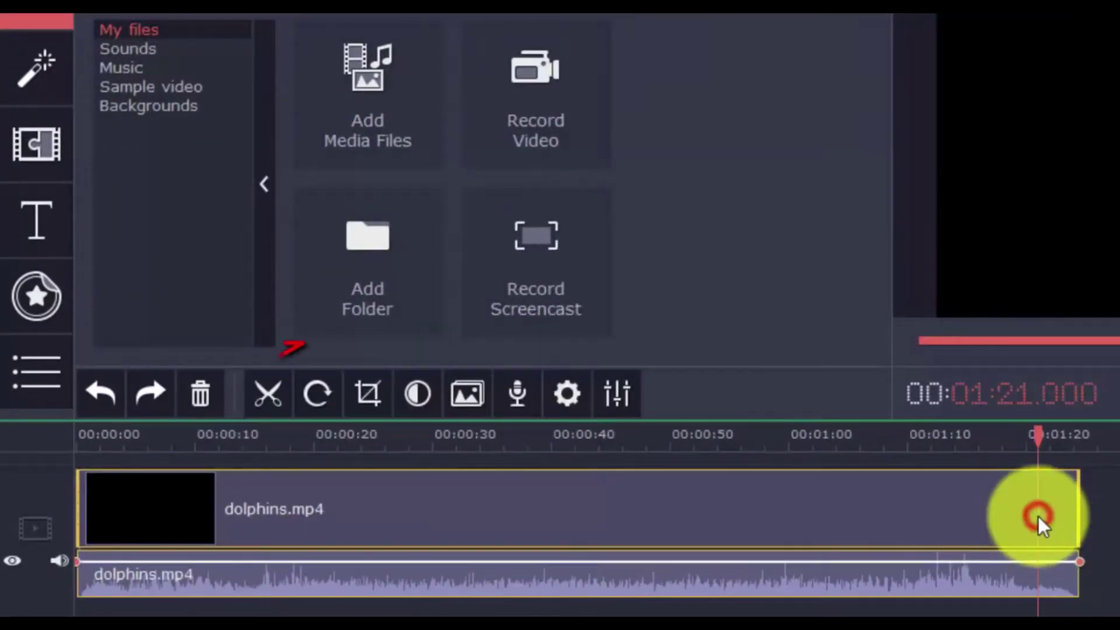
{"action": "left_click", "coordinate": [269, 391]}
{"action": "left_click", "coordinate": [1063, 508]}
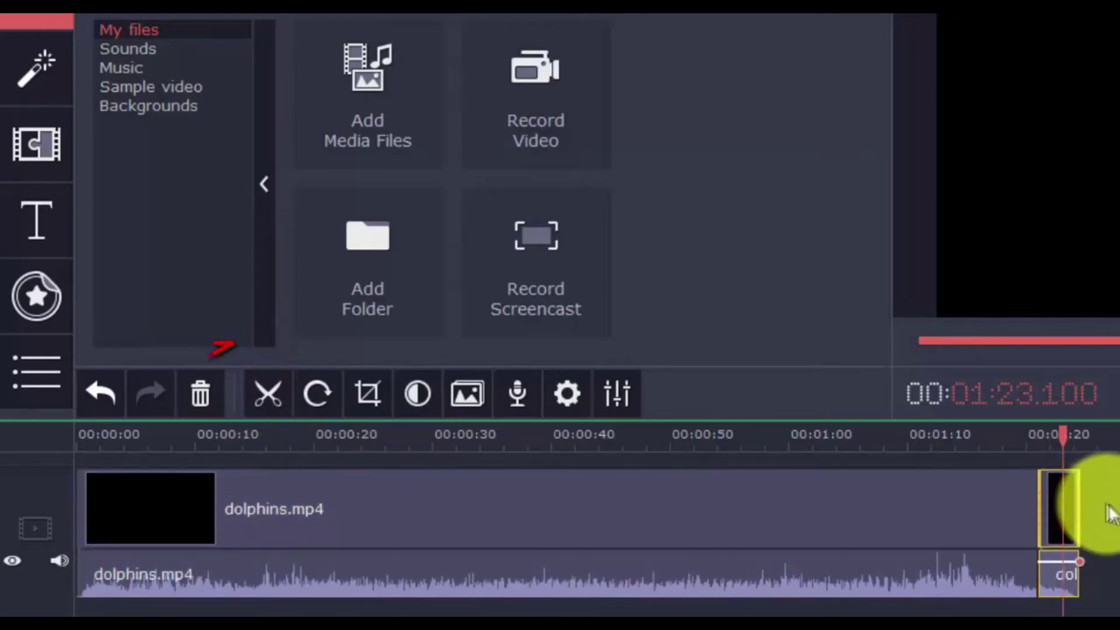
{"action": "left_click", "coordinate": [200, 392]}
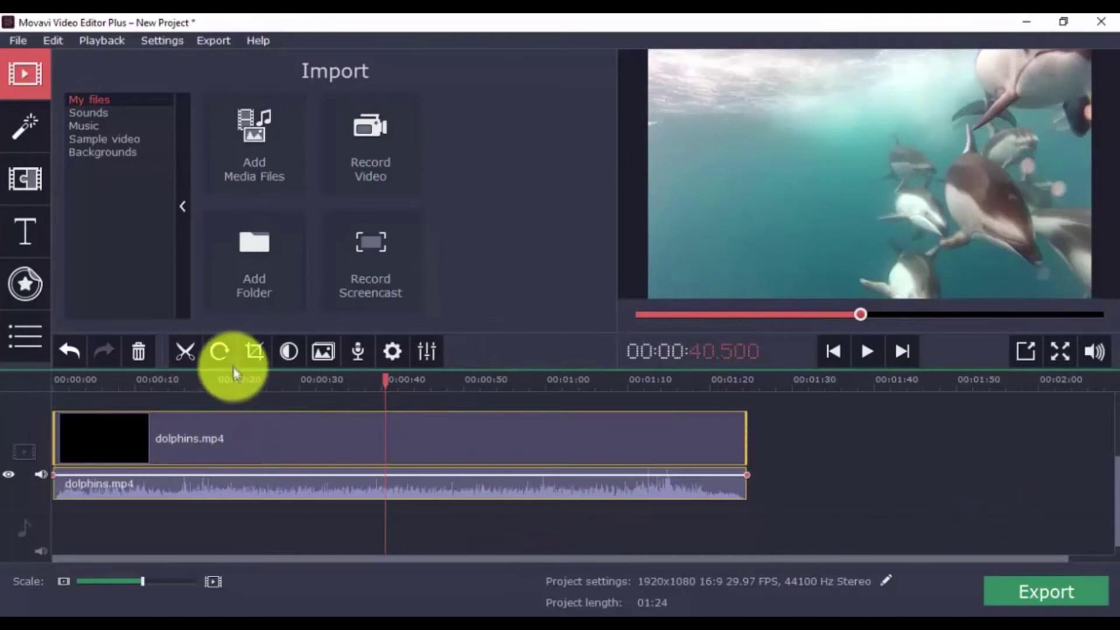
- Rotate the clip 90° four times so it ends up upright again
{"action": "left_click", "coordinate": [221, 351]}
{"action": "left_click", "coordinate": [221, 351]}
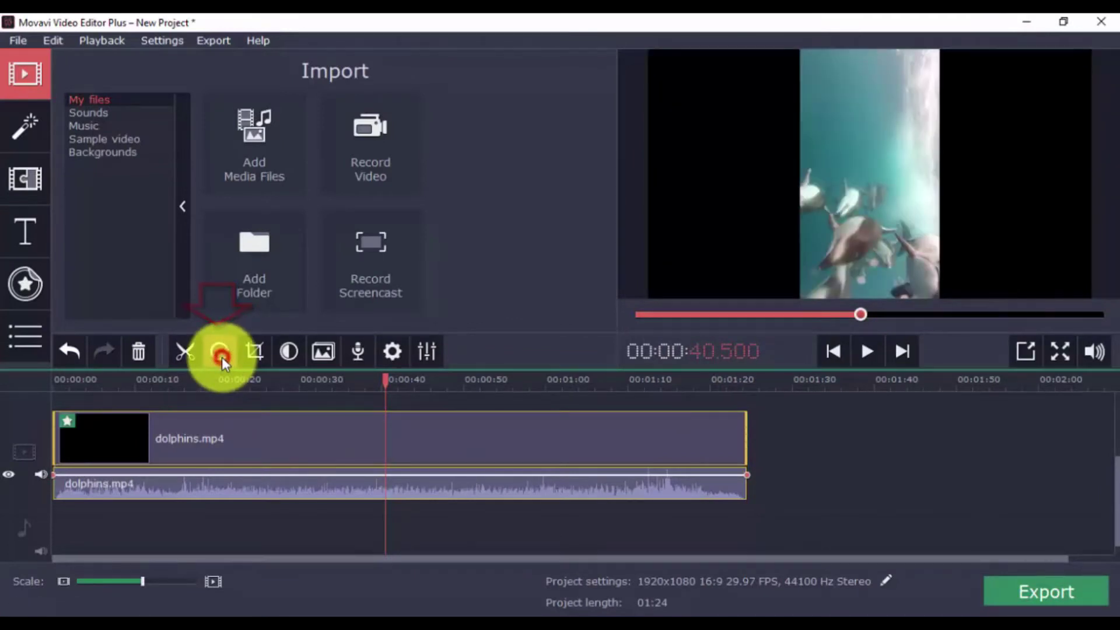
{"action": "left_click", "coordinate": [222, 357]}
{"action": "left_click", "coordinate": [222, 357]}
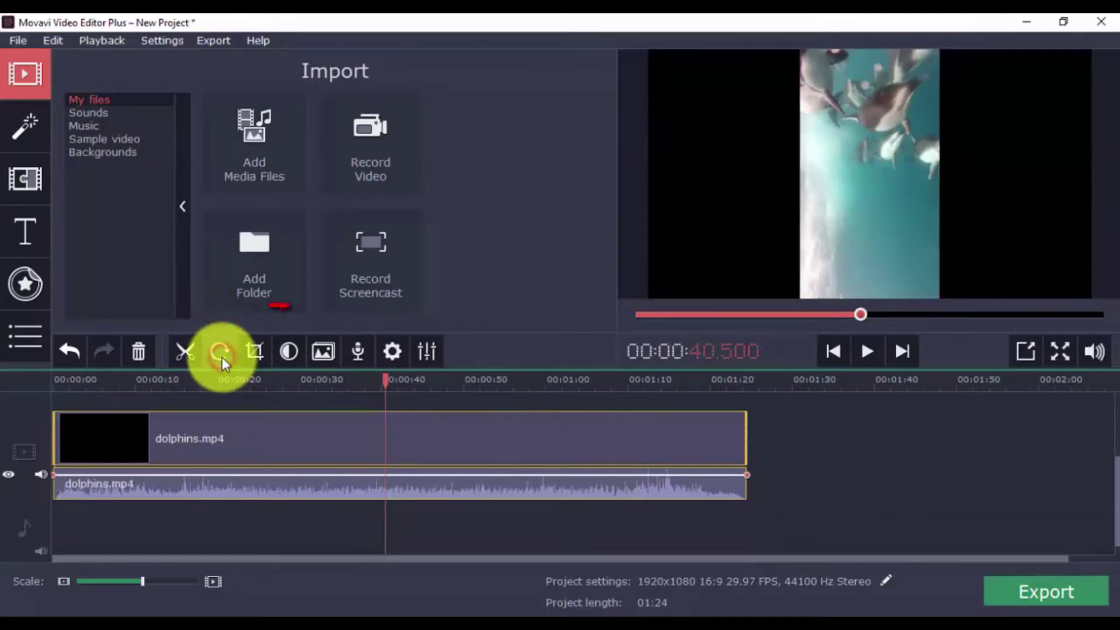
- Widen the crop frame past the video's left edge and tilt the picture to -12.4°
{"action": "left_click", "coordinate": [254, 351]}
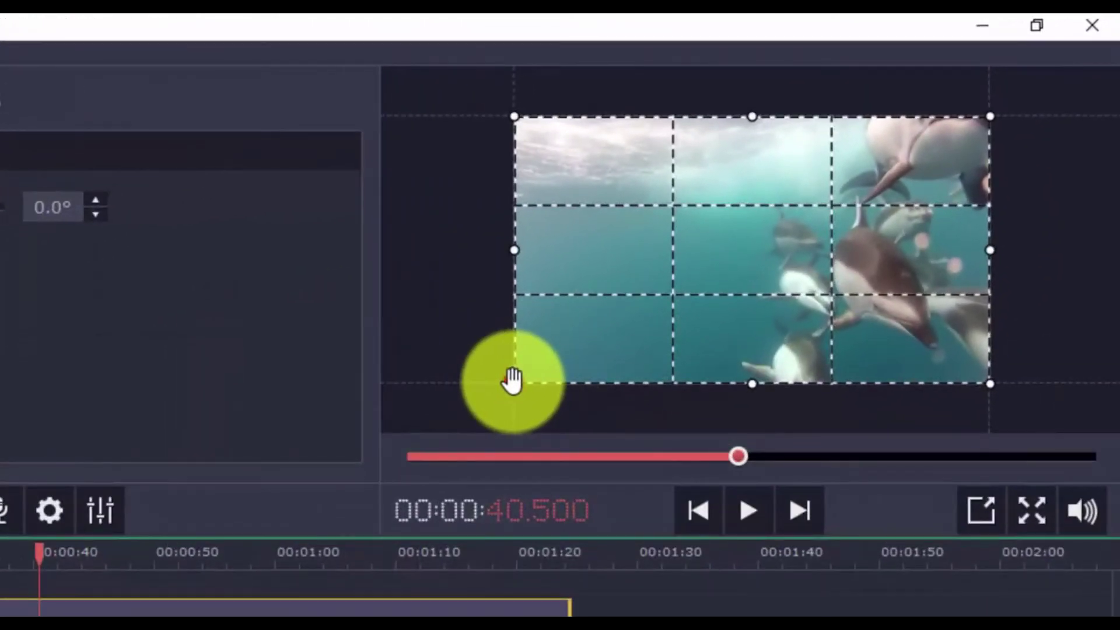
{"action": "left_click_drag", "start_coordinate": [512, 380], "coordinate": [458, 402]}
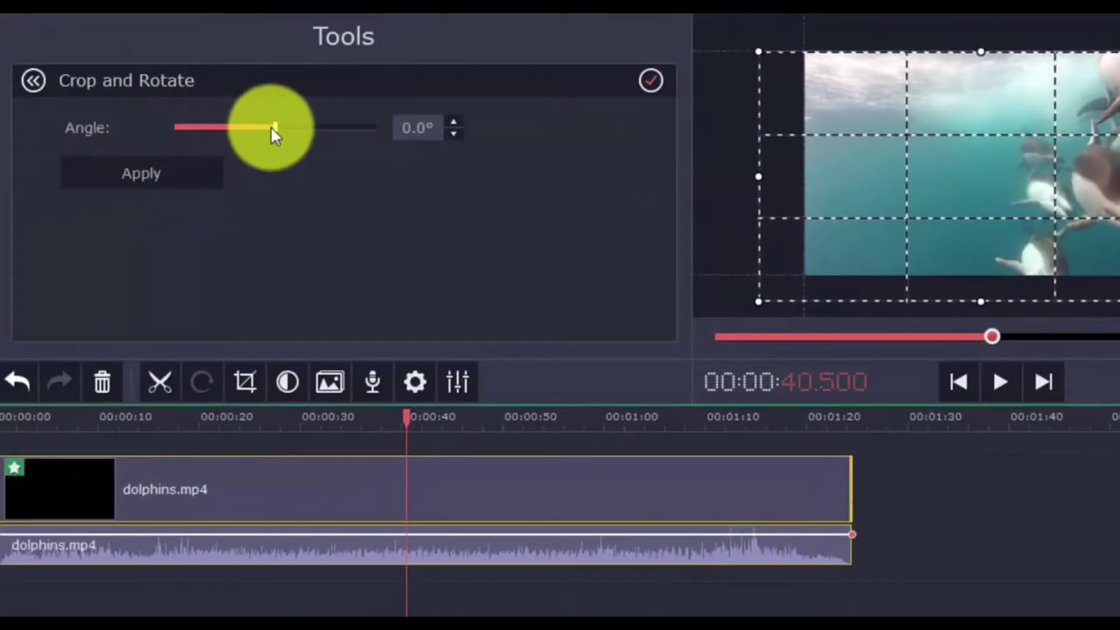
{"action": "left_click_drag", "start_coordinate": [273, 124], "coordinate": [334, 140]}
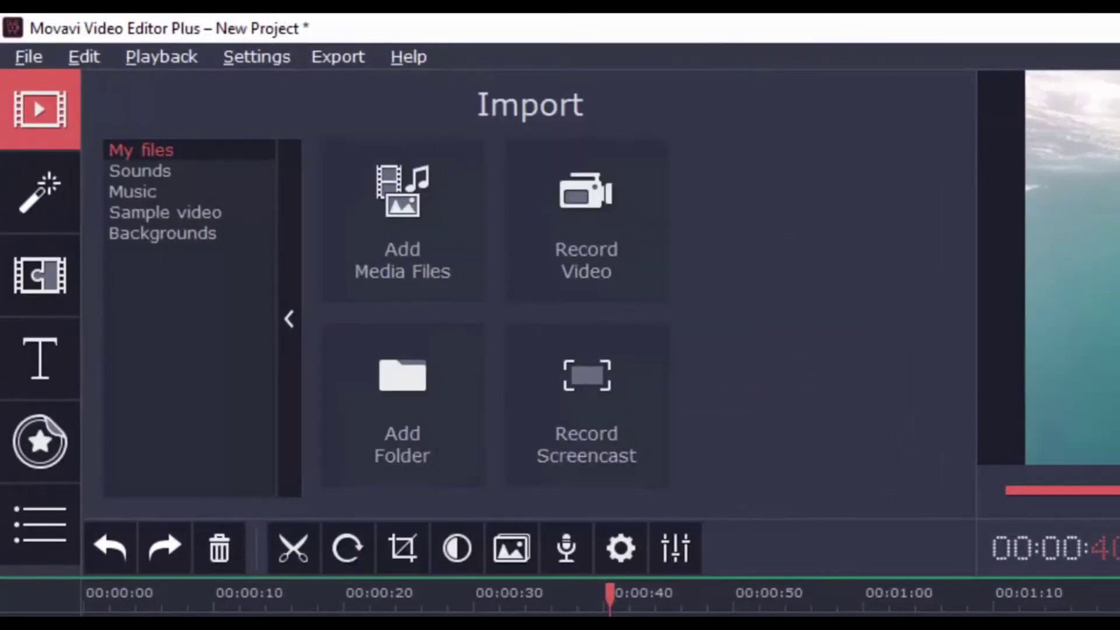
{"action": "left_click", "coordinate": [458, 551]}
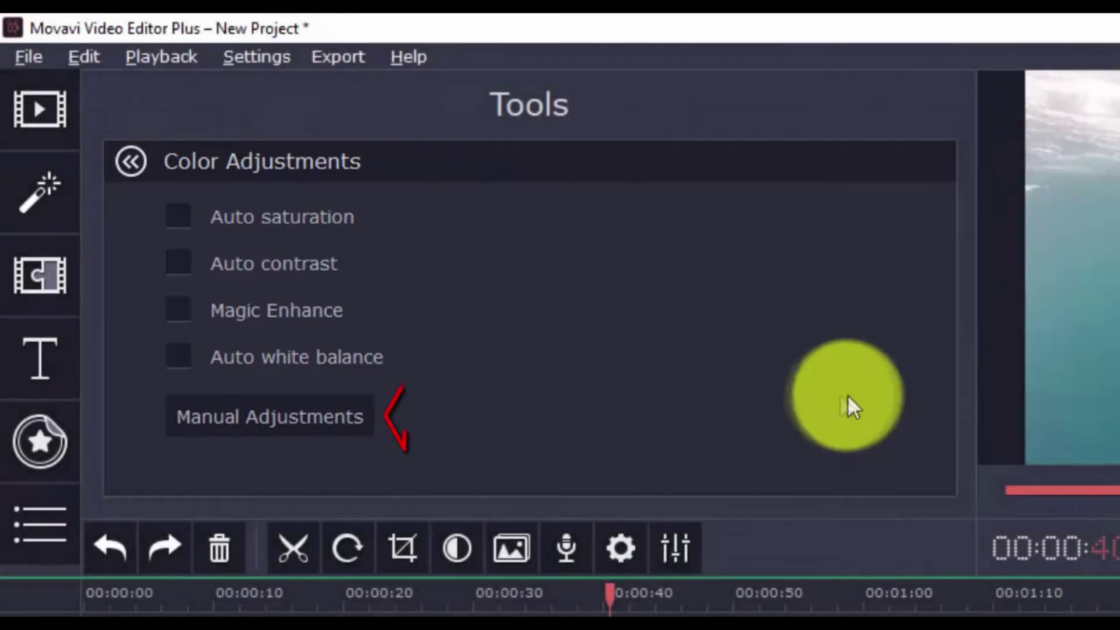
{"action": "left_click", "coordinate": [309, 409]}
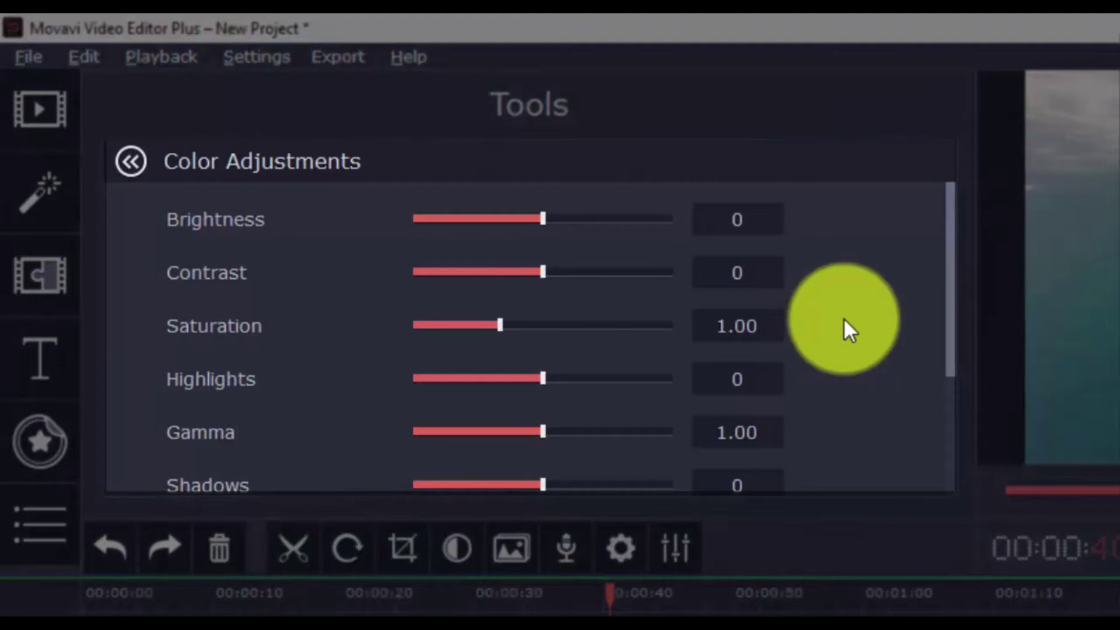
{"action": "left_click", "coordinate": [948, 299]}
{"action": "left_click_drag", "start_coordinate": [949, 300], "coordinate": [949, 421]}
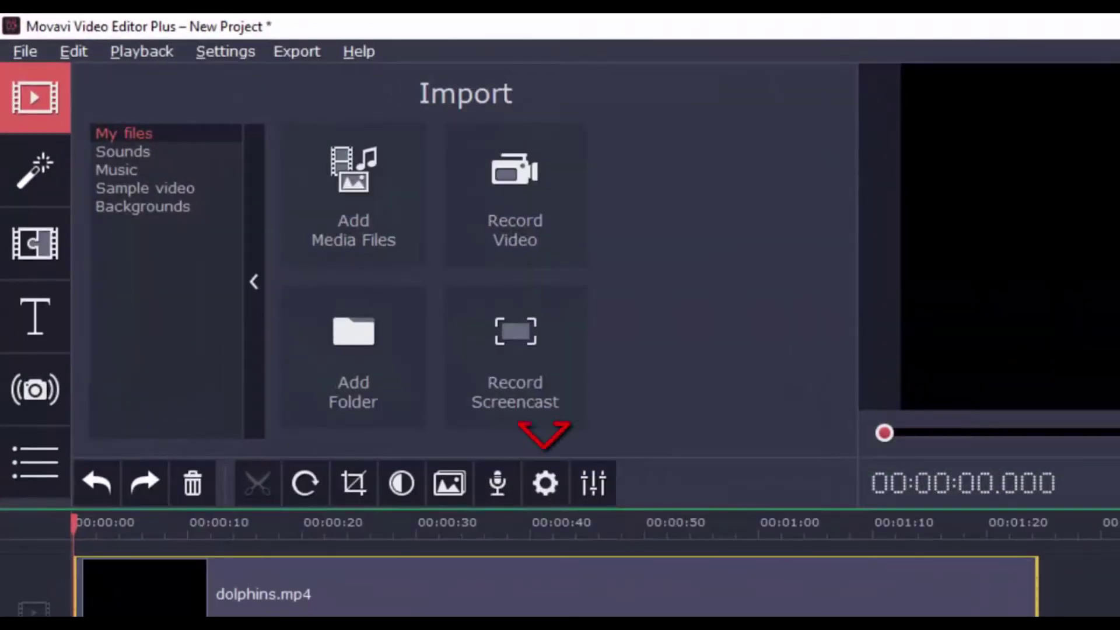
- Slow the dolphins clip to 92% speed and preview it
{"action": "left_click", "coordinate": [545, 482]}
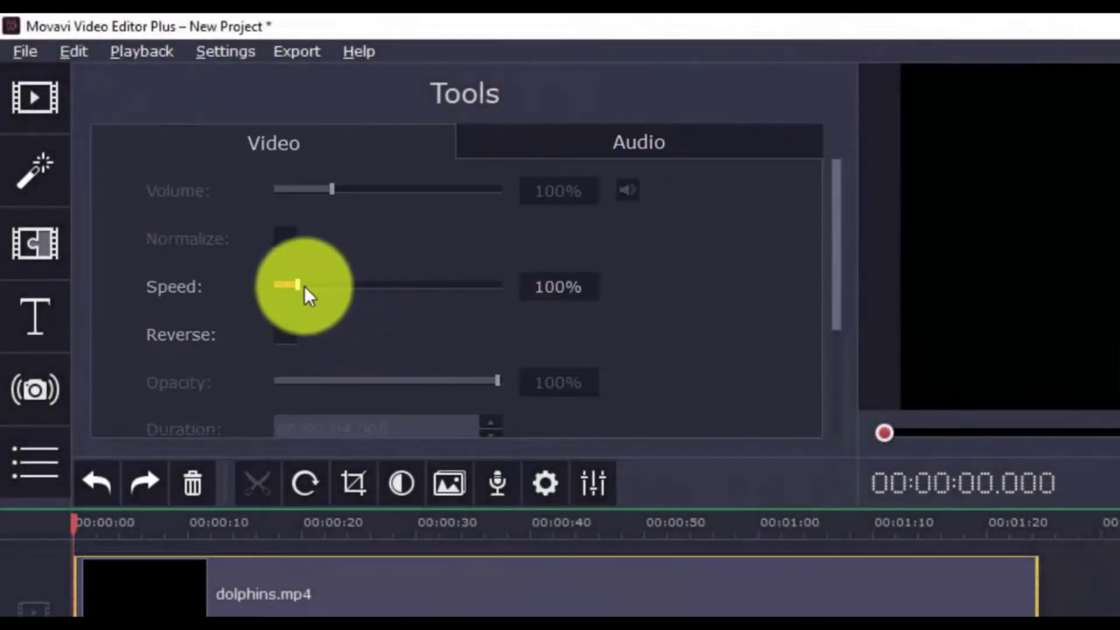
{"action": "left_click", "coordinate": [385, 589]}
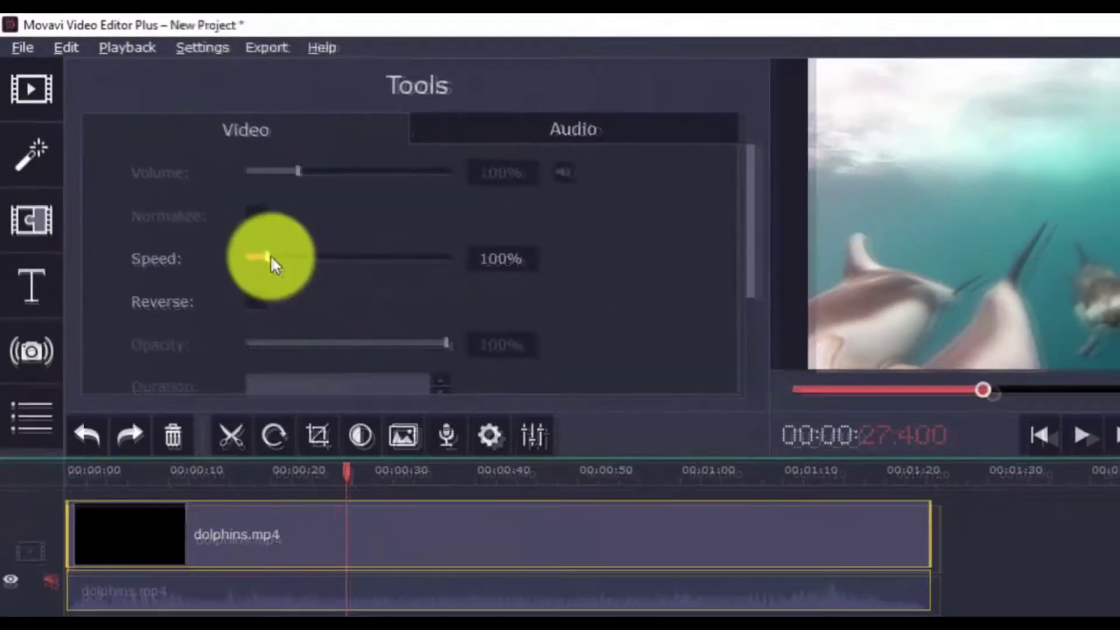
{"action": "left_click_drag", "start_coordinate": [271, 254], "coordinate": [269, 257]}
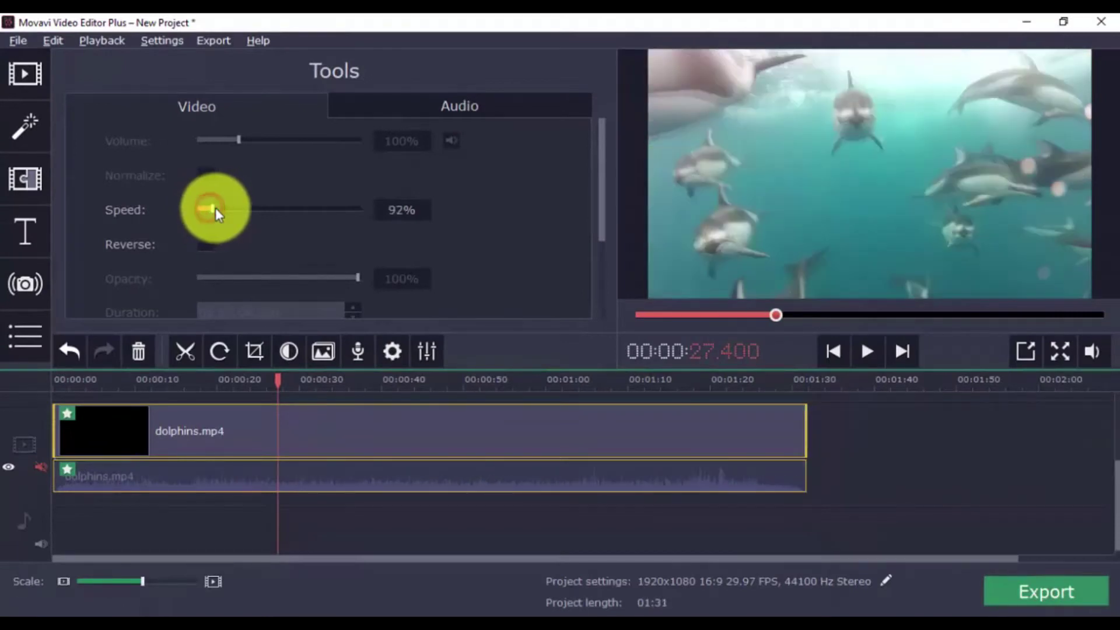
{"action": "left_click", "coordinate": [867, 351]}
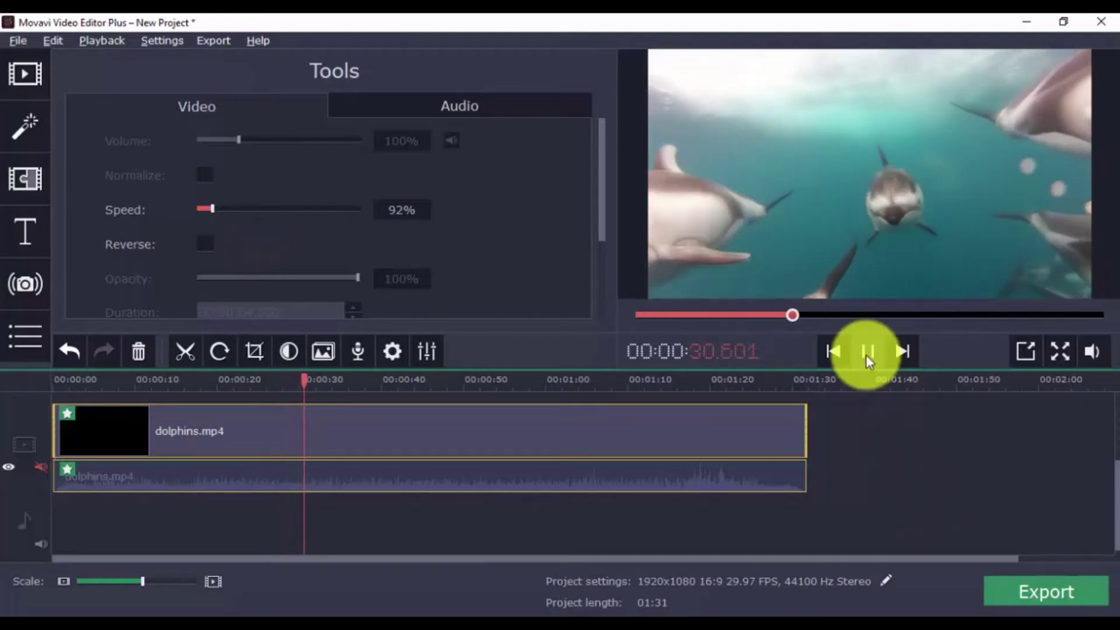
{"action": "left_click", "coordinate": [867, 352]}
- Make the clip play in reverse, then raise its speed to 179% and play it
{"action": "left_click", "coordinate": [204, 243]}
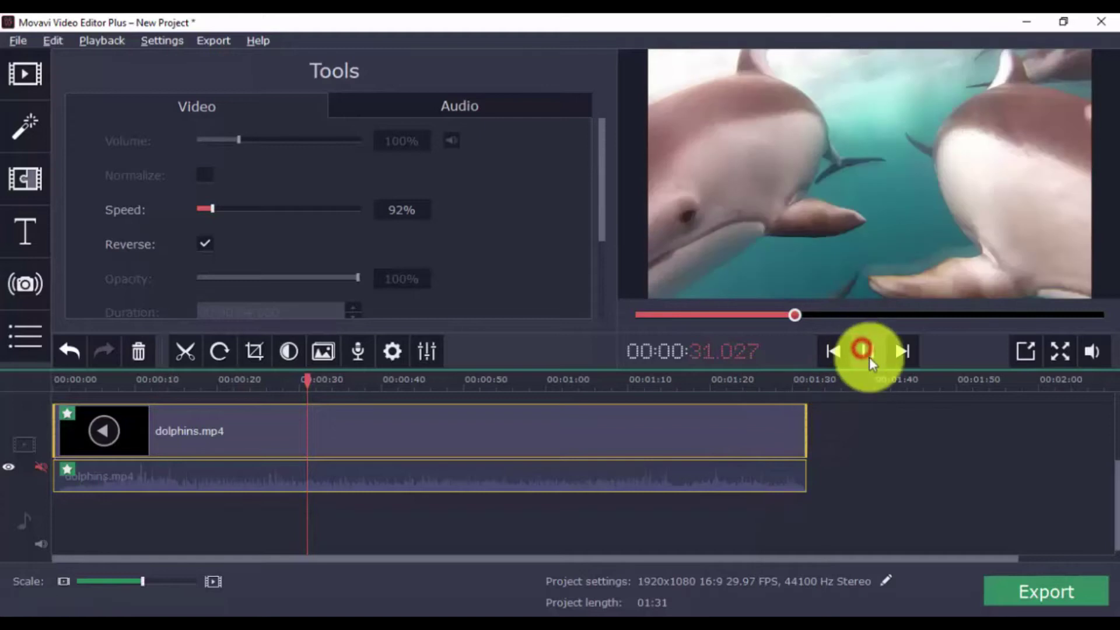
{"action": "left_click", "coordinate": [869, 355]}
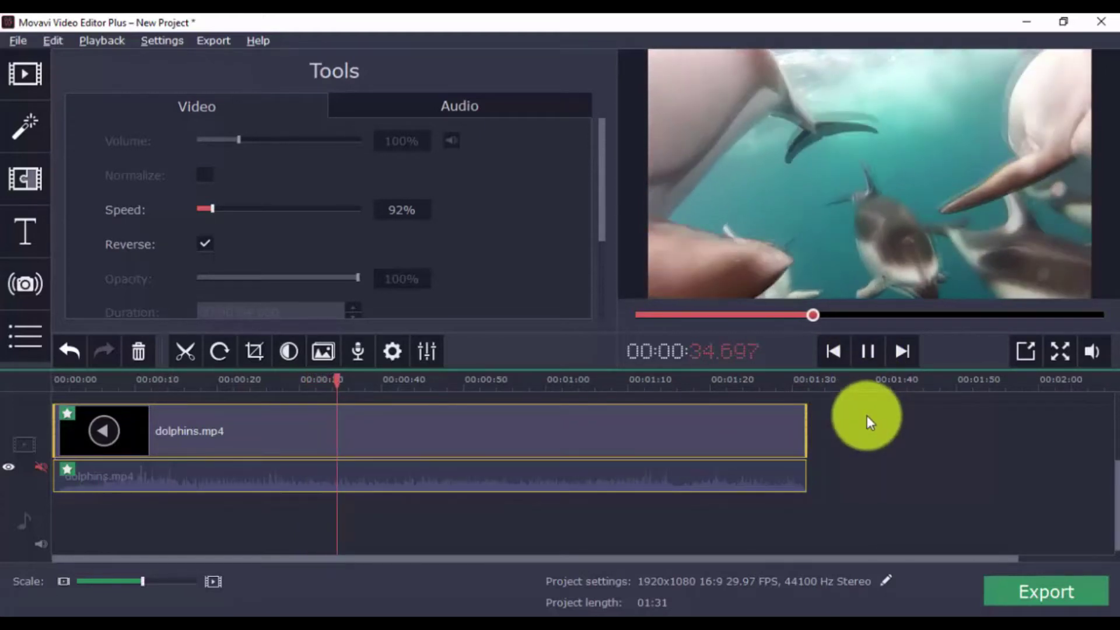
{"action": "left_click", "coordinate": [867, 350]}
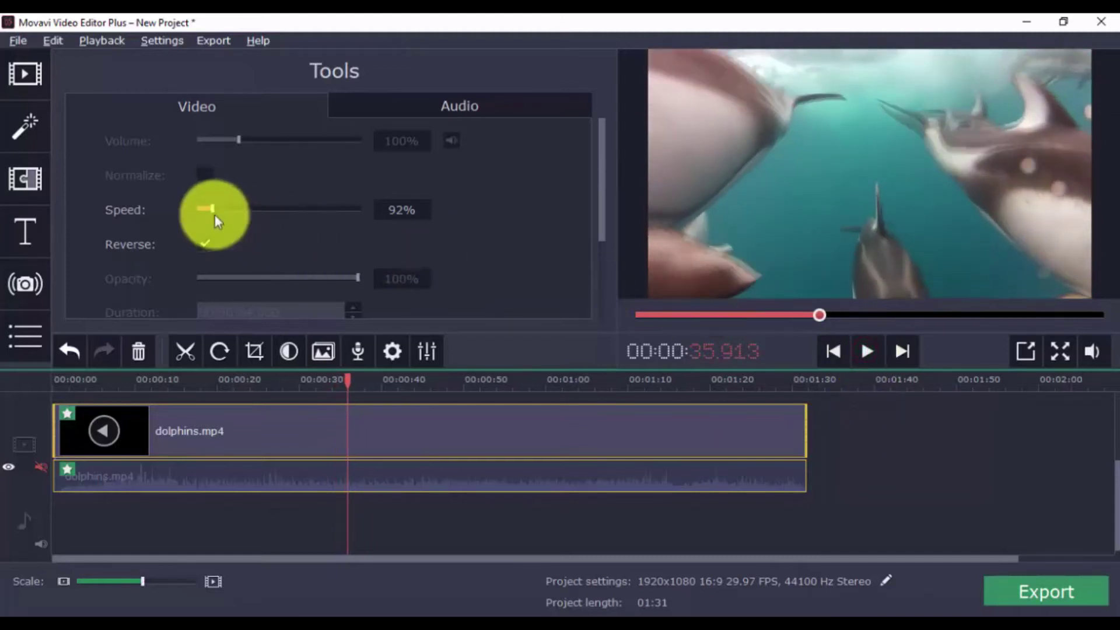
{"action": "left_click_drag", "start_coordinate": [213, 212], "coordinate": [227, 211]}
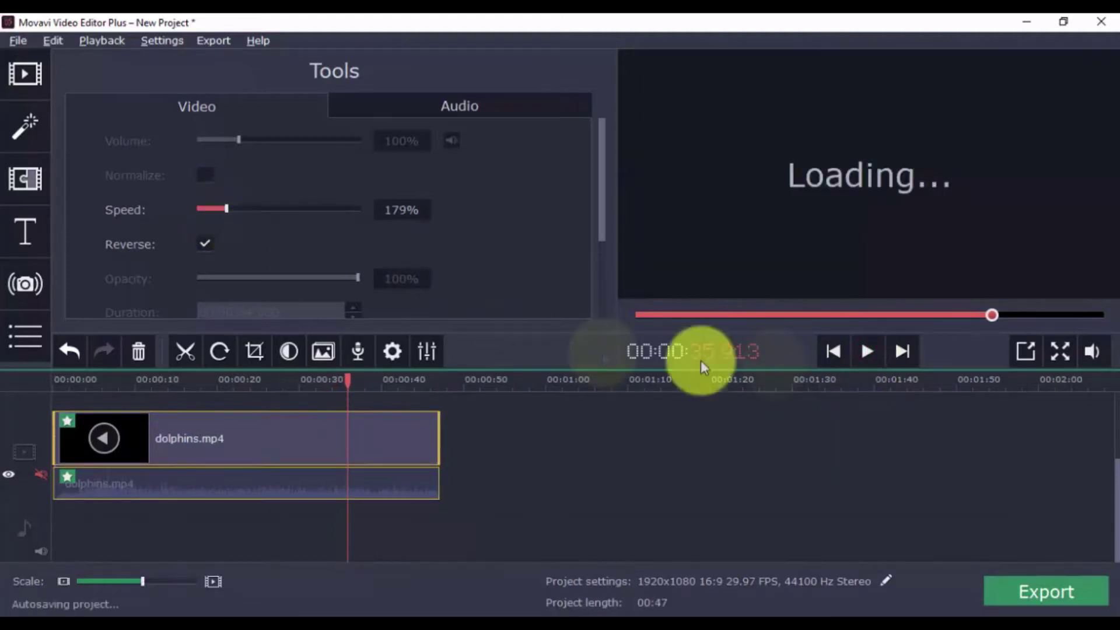
{"action": "left_click", "coordinate": [867, 352]}
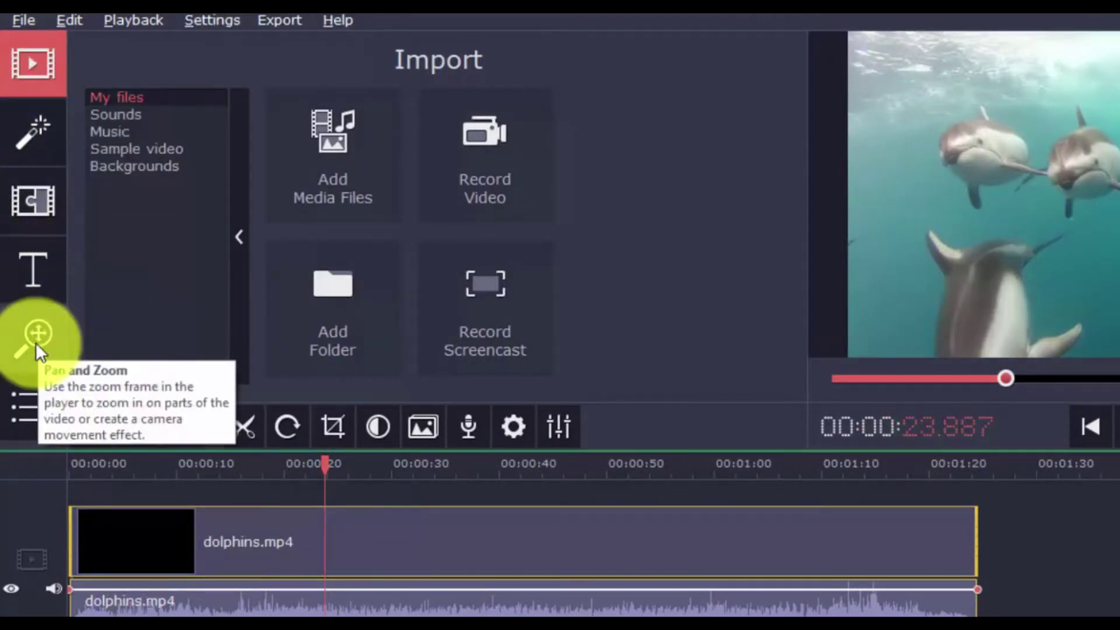
- Open the More tools list from the left sidebar
{"action": "left_click", "coordinate": [37, 401]}
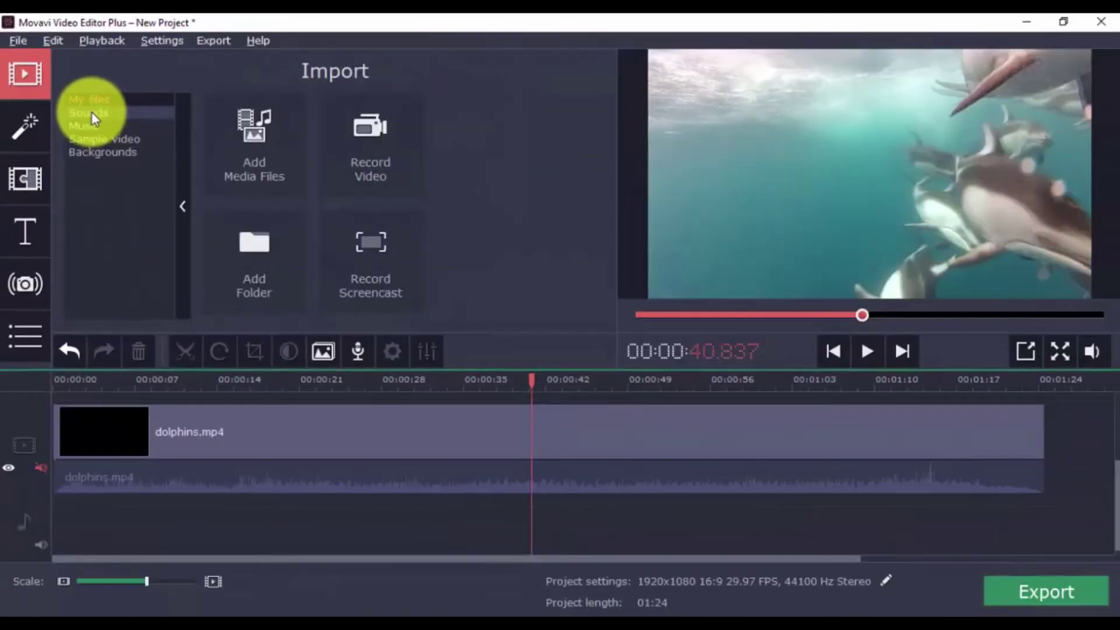
- Add the Applause sound to the audio track, play it, then delete it
{"action": "left_click", "coordinate": [103, 131]}
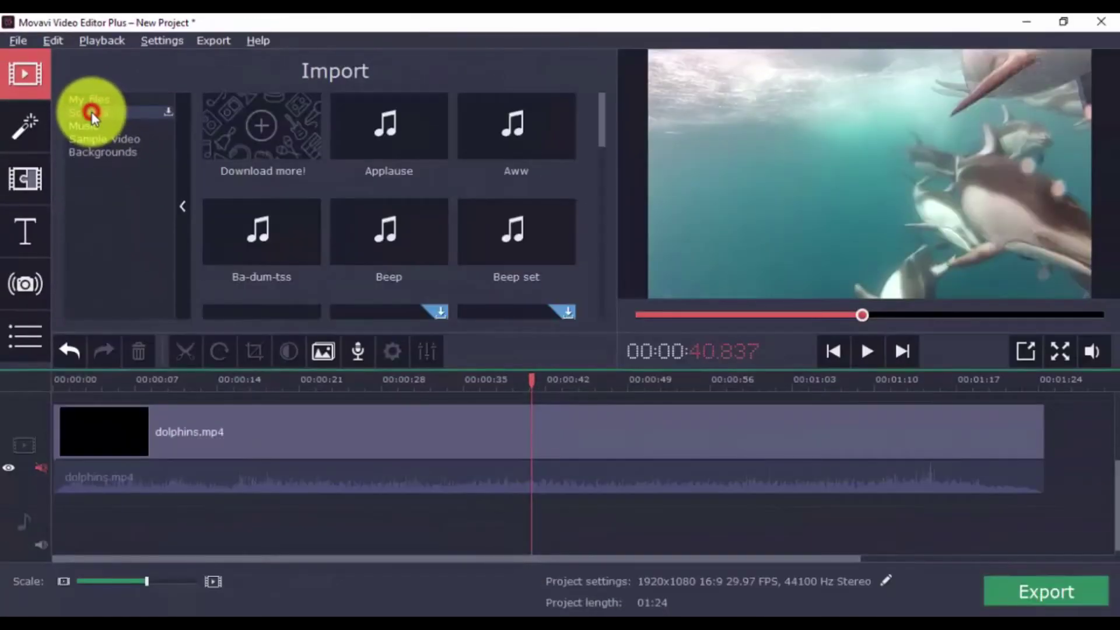
{"action": "left_click", "coordinate": [455, 164]}
{"action": "left_click", "coordinate": [385, 144]}
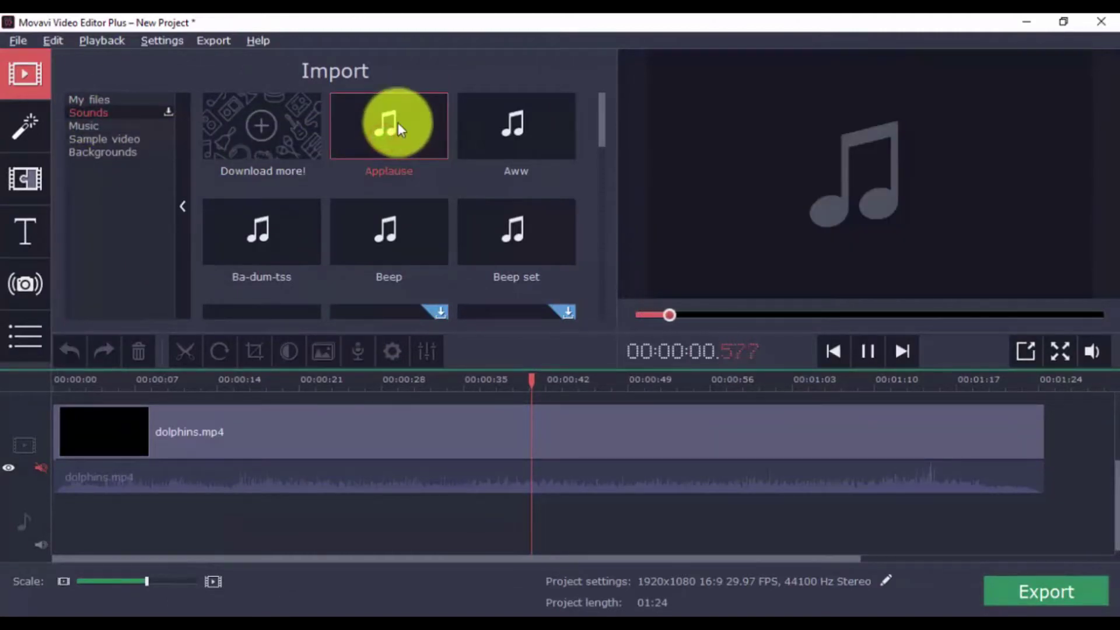
{"action": "left_click_drag", "start_coordinate": [398, 129], "coordinate": [508, 520]}
{"action": "left_click", "coordinate": [522, 519]}
{"action": "left_click", "coordinate": [524, 518]}
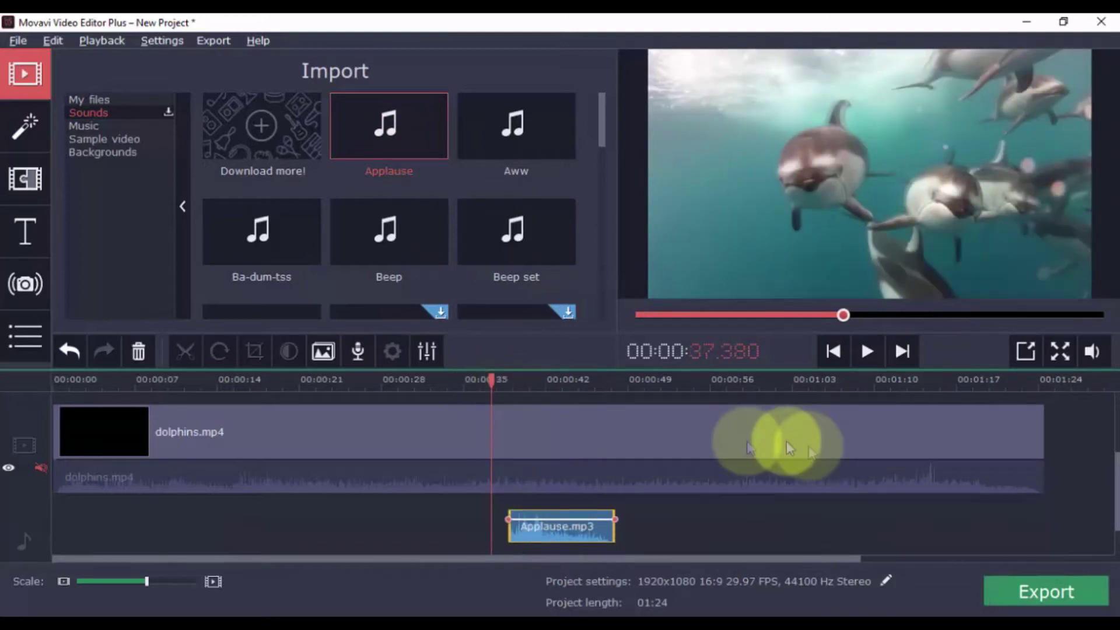
{"action": "key", "text": "space"}
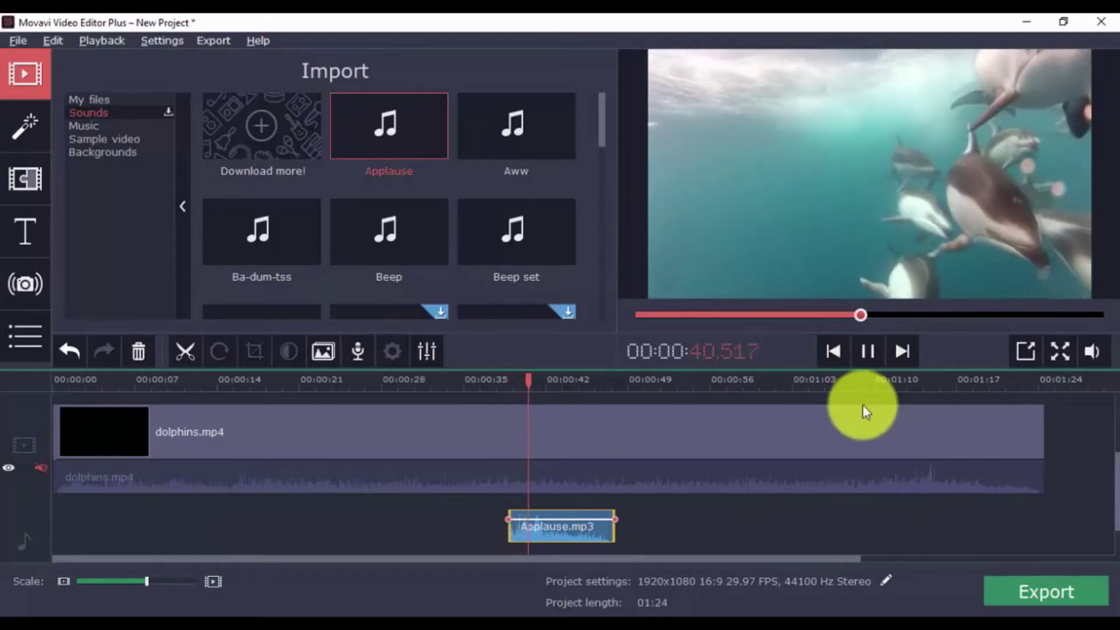
{"action": "left_click", "coordinate": [868, 351]}
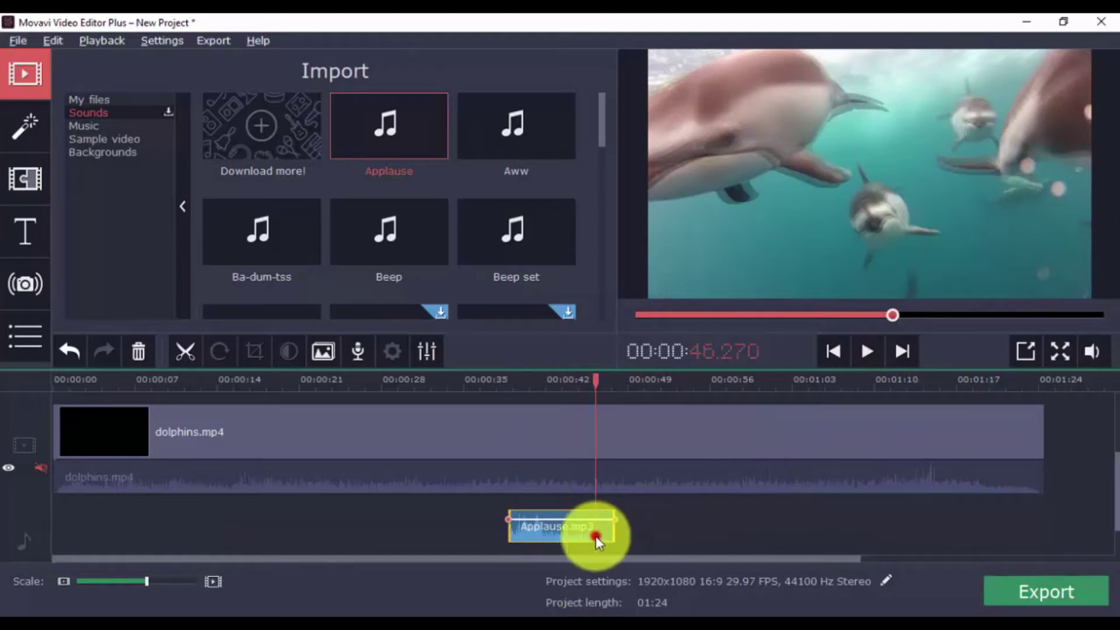
{"action": "key", "text": "Delete"}
- Add the Action Movie music to the music track and play the project
{"action": "left_click", "coordinate": [84, 125]}
{"action": "left_click", "coordinate": [380, 121]}
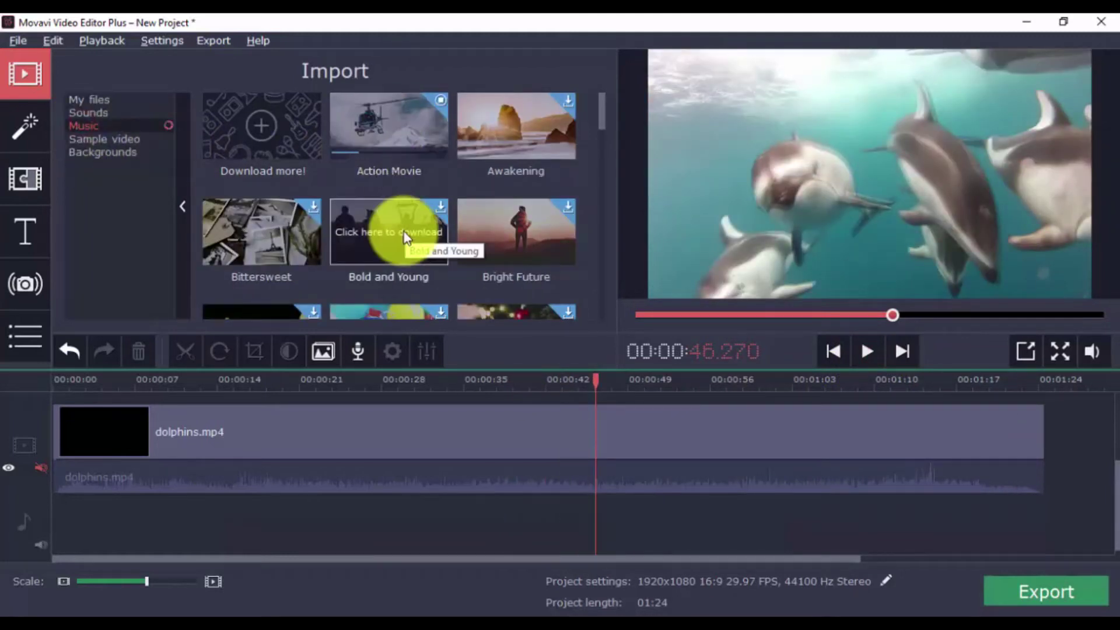
{"action": "left_click_drag", "start_coordinate": [393, 170], "coordinate": [563, 526]}
{"action": "left_click", "coordinate": [867, 351]}
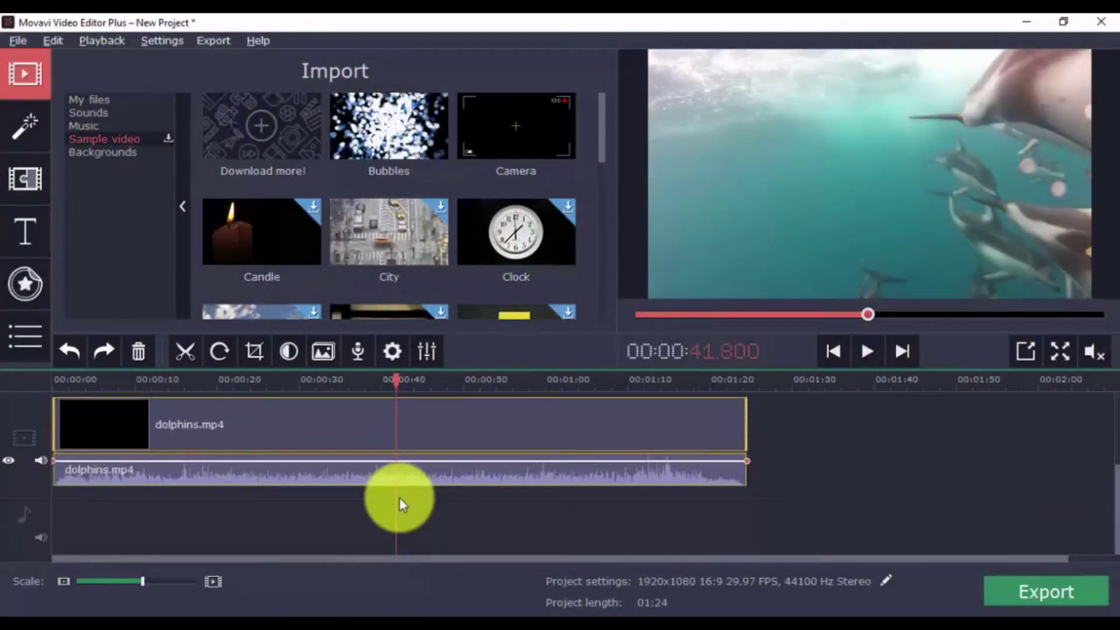
- Overlay the Bubbles sample video at the playhead, enlarge its frame, and preview it
{"action": "left_click_drag", "start_coordinate": [392, 125], "coordinate": [400, 411]}
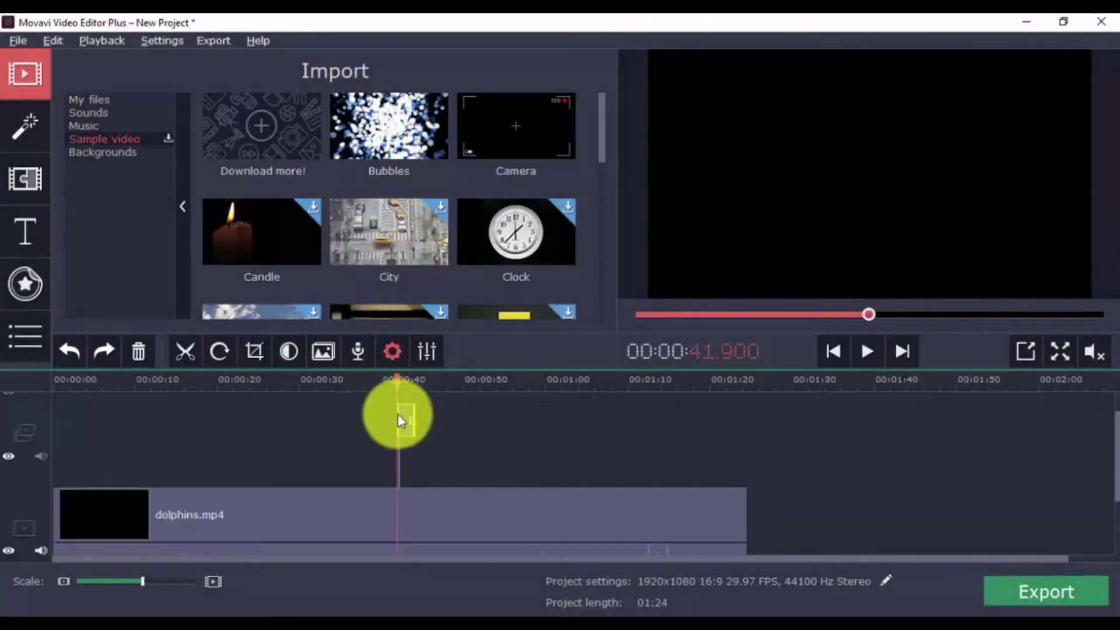
{"action": "double_click", "coordinate": [403, 425]}
{"action": "left_click_drag", "start_coordinate": [871, 189], "coordinate": [662, 109]}
{"action": "left_click", "coordinate": [864, 351]}
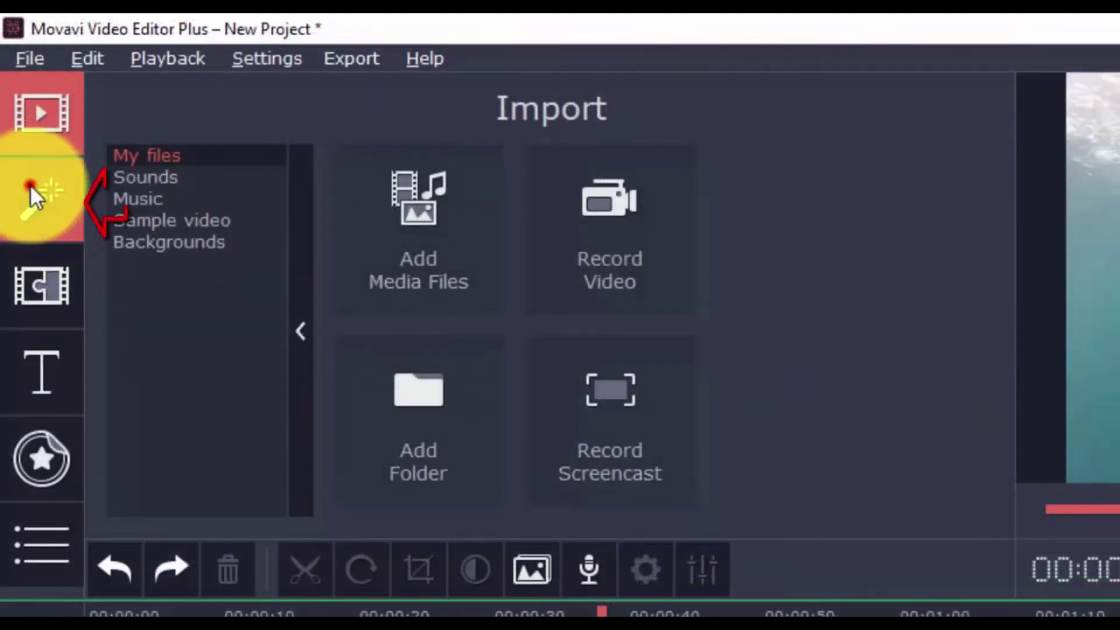
- Apply the Glass mosaic filter to the dolphins clip, then undo it
{"action": "left_click", "coordinate": [30, 184]}
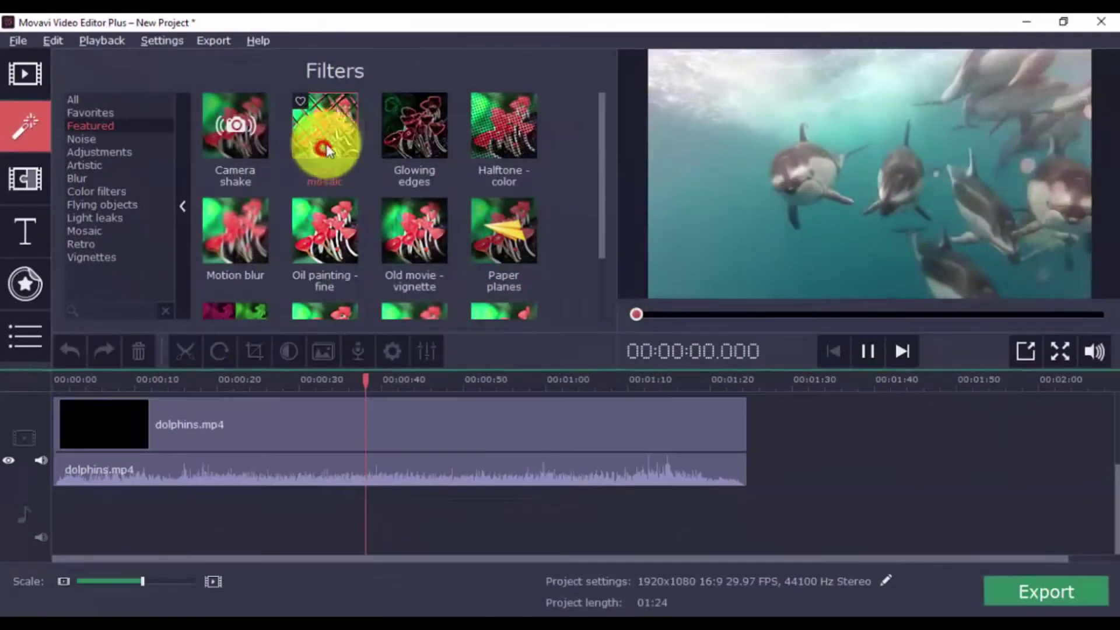
{"action": "left_click", "coordinate": [418, 156]}
{"action": "left_click_drag", "start_coordinate": [418, 157], "coordinate": [506, 463]}
{"action": "left_click_drag", "start_coordinate": [403, 368], "coordinate": [408, 437]}
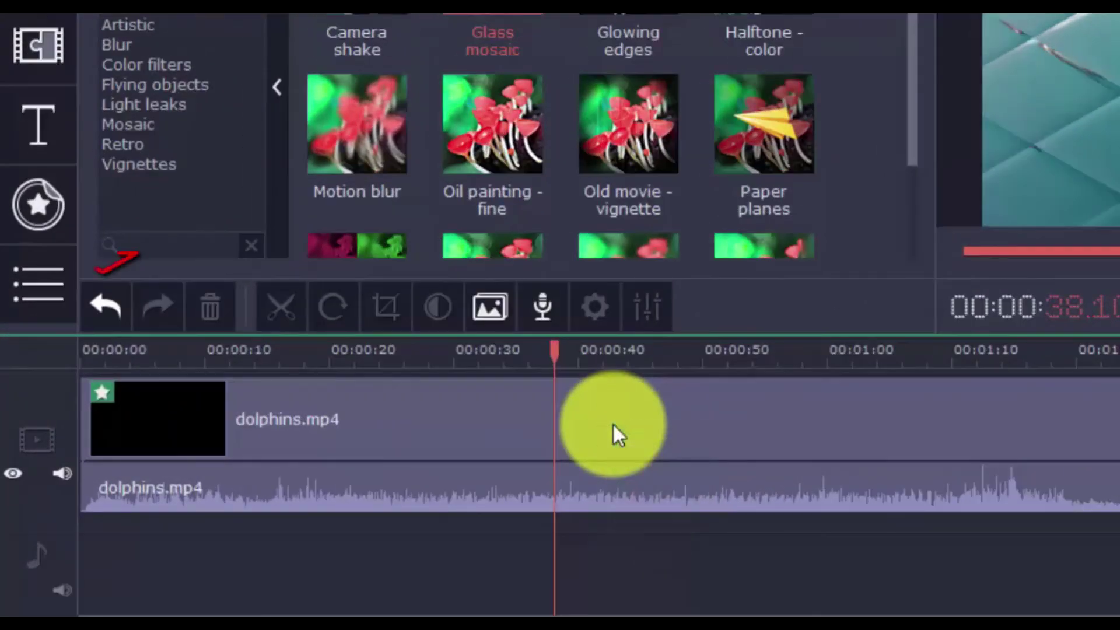
{"action": "left_click", "coordinate": [116, 318]}
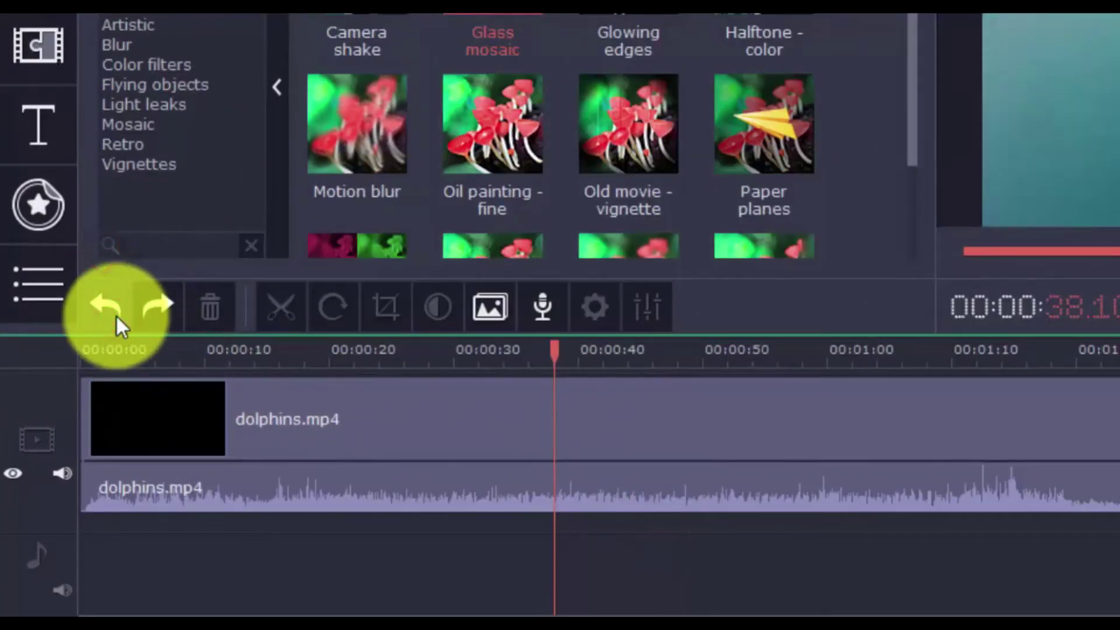
- Apply Old movie – vignette to the clip and split it at the playhead (Ctrl+B)
{"action": "left_click", "coordinate": [632, 126]}
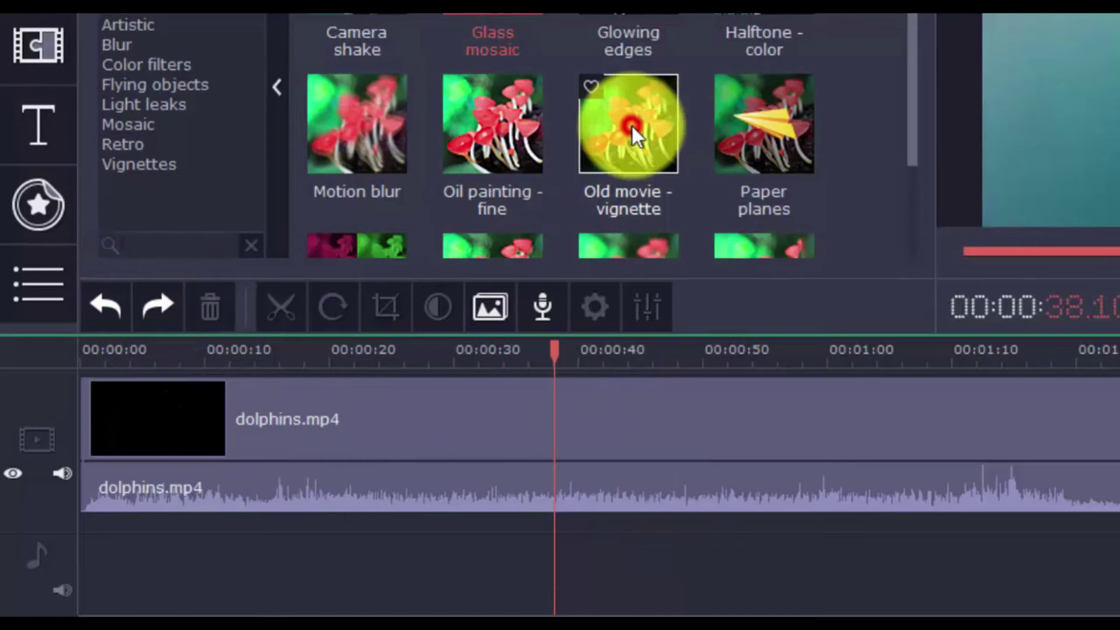
{"action": "left_click_drag", "start_coordinate": [632, 126], "coordinate": [632, 426]}
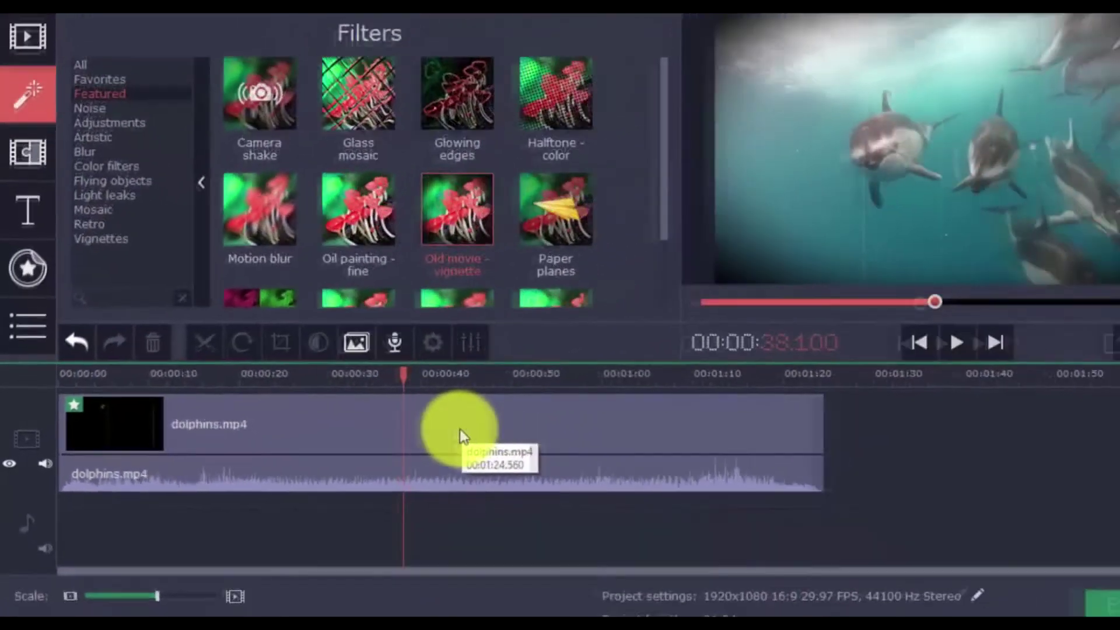
{"action": "key", "text": "ctrl+b"}
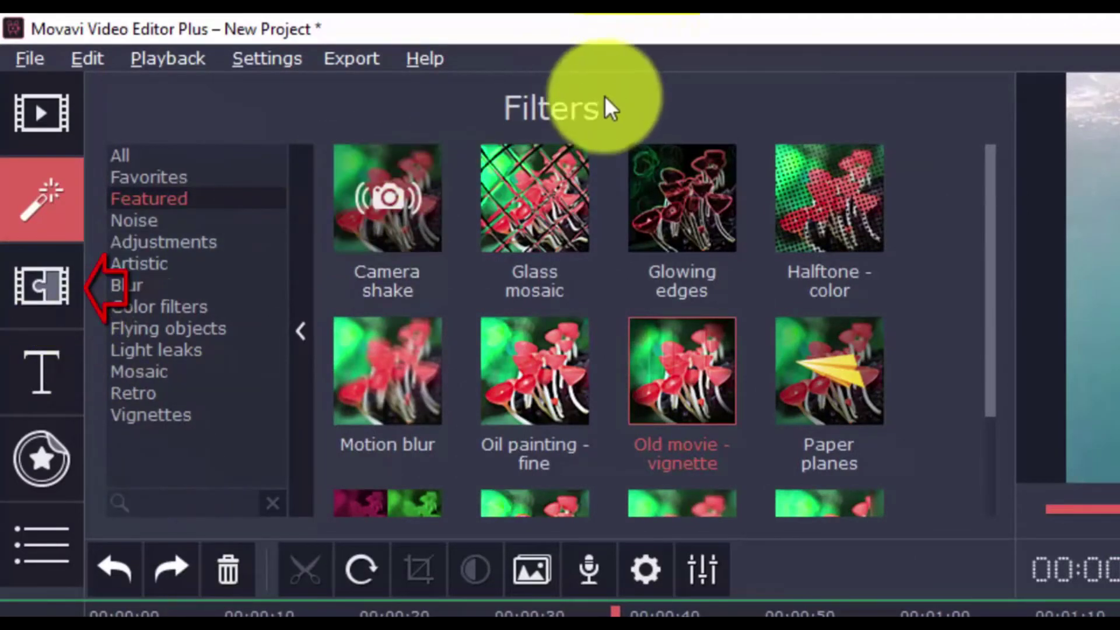
- Add the Circle out transition between the two dolphins clips
{"action": "left_click", "coordinate": [33, 286]}
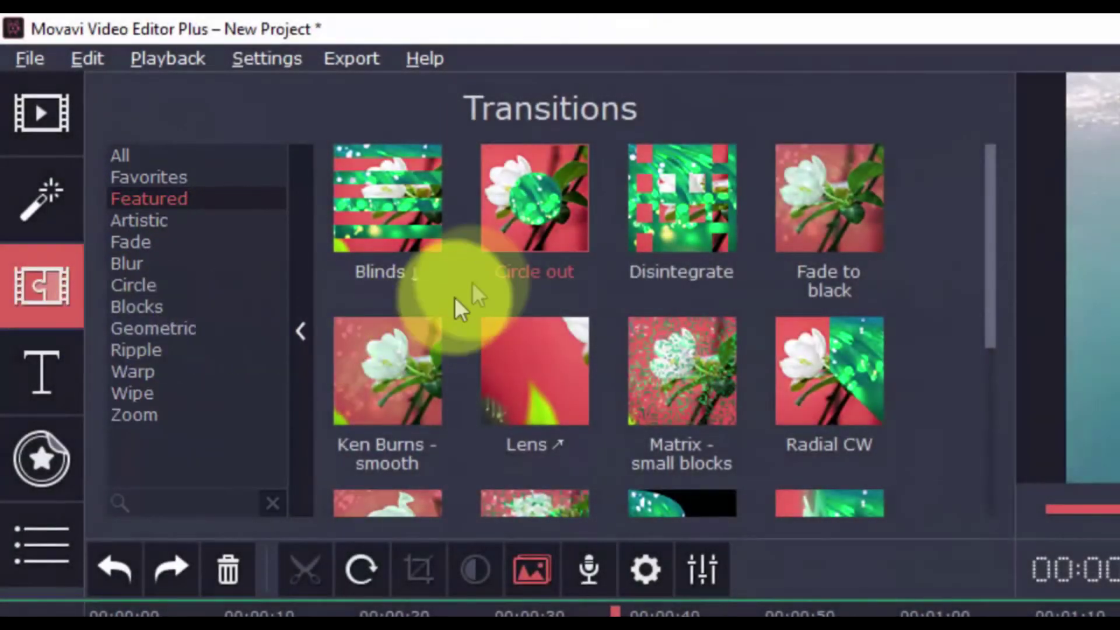
{"action": "left_click", "coordinate": [551, 206]}
{"action": "left_click_drag", "start_coordinate": [553, 199], "coordinate": [600, 606]}
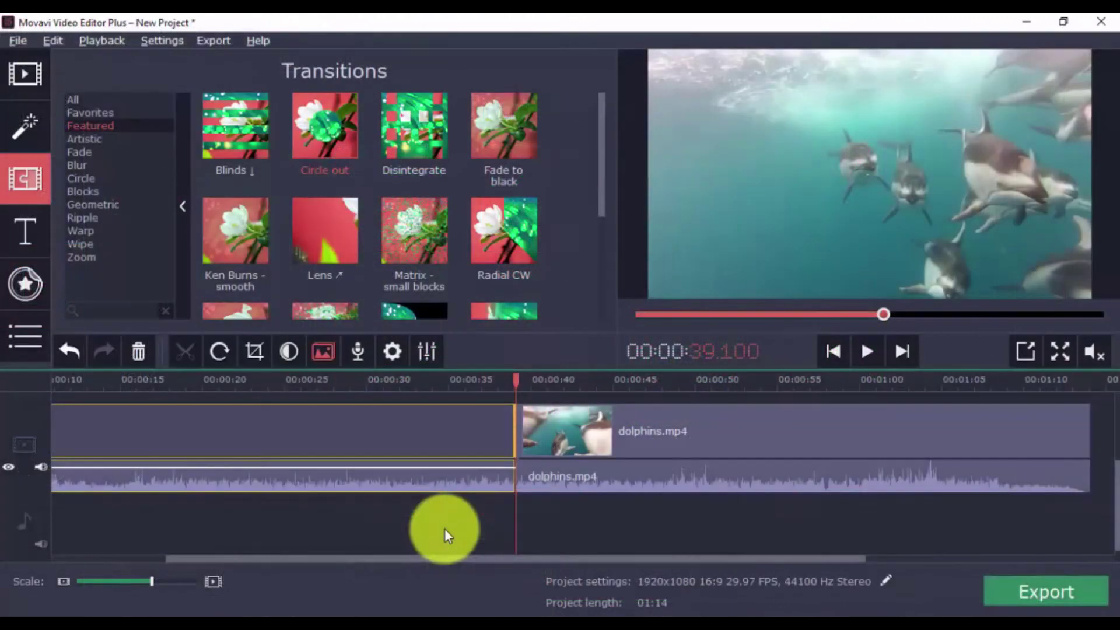
- Place Disintegrate at the clip boundary and preview it from about 38 seconds
{"action": "left_click", "coordinate": [410, 120]}
{"action": "left_click_drag", "start_coordinate": [415, 121], "coordinate": [513, 448]}
{"action": "left_click", "coordinate": [501, 380]}
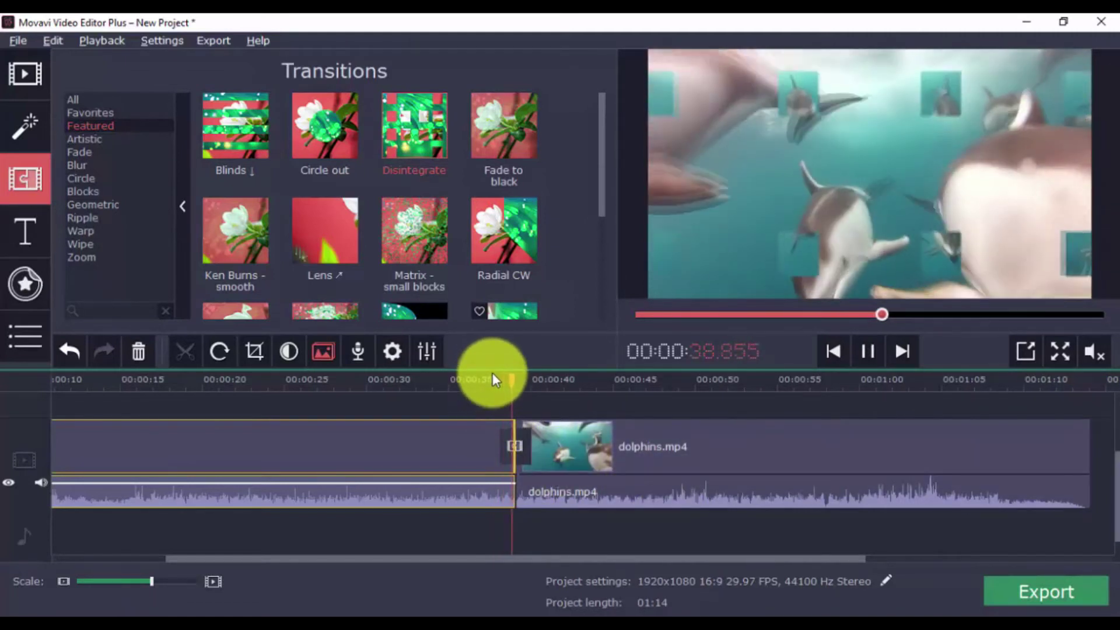
{"action": "left_click", "coordinate": [867, 351]}
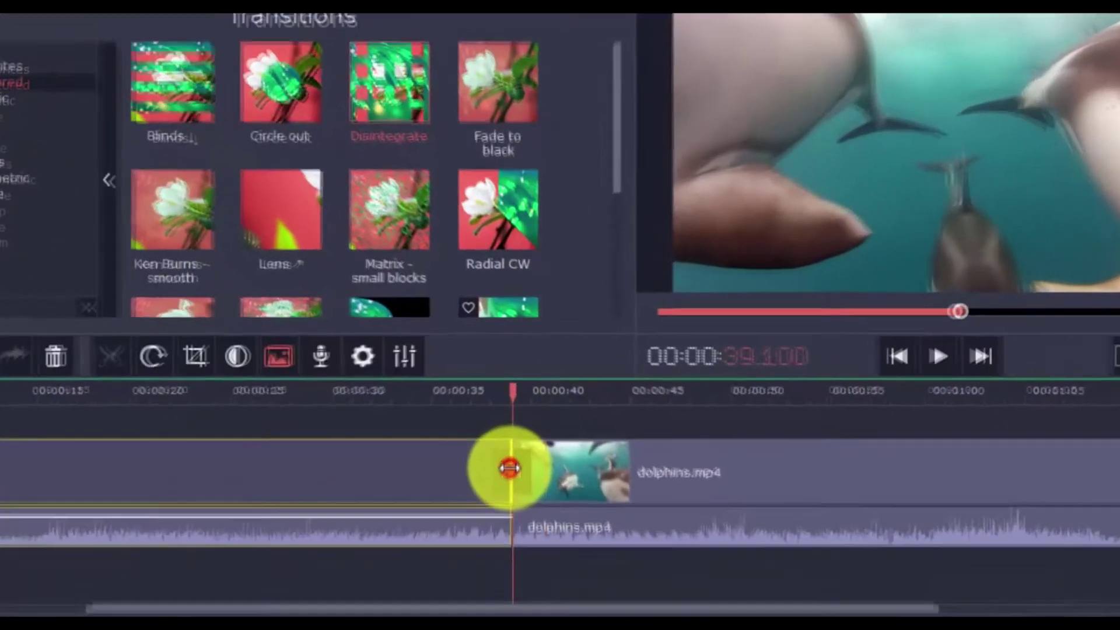
- Replace Disintegrate with Fade to black on the junction and play it back
{"action": "double_click", "coordinate": [514, 444]}
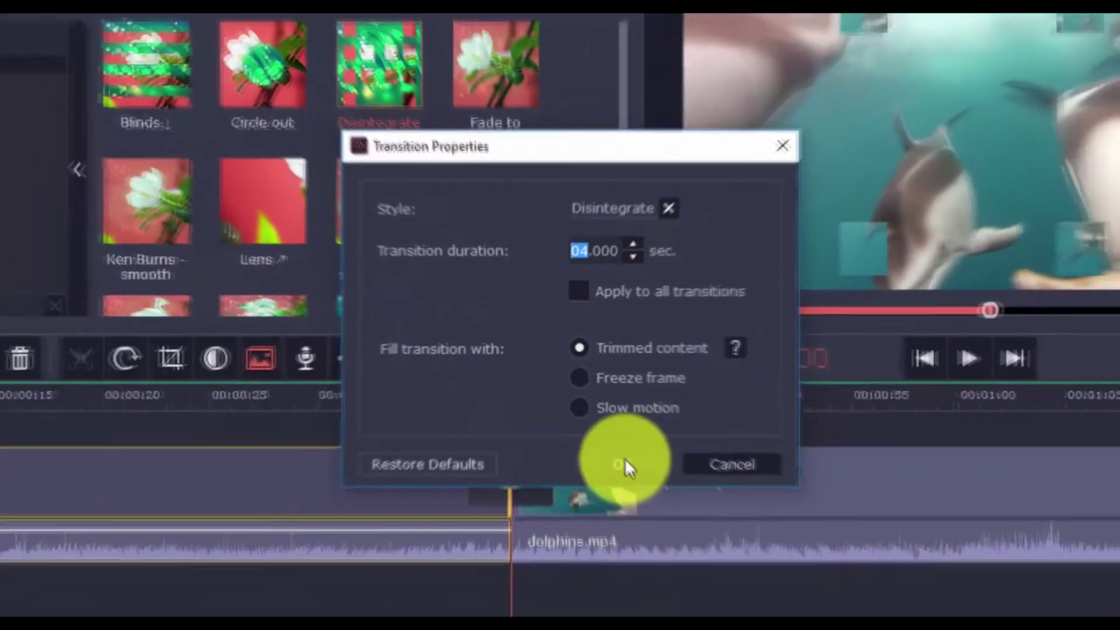
{"action": "left_click", "coordinate": [636, 484]}
{"action": "left_click_drag", "start_coordinate": [504, 125], "coordinate": [503, 470]}
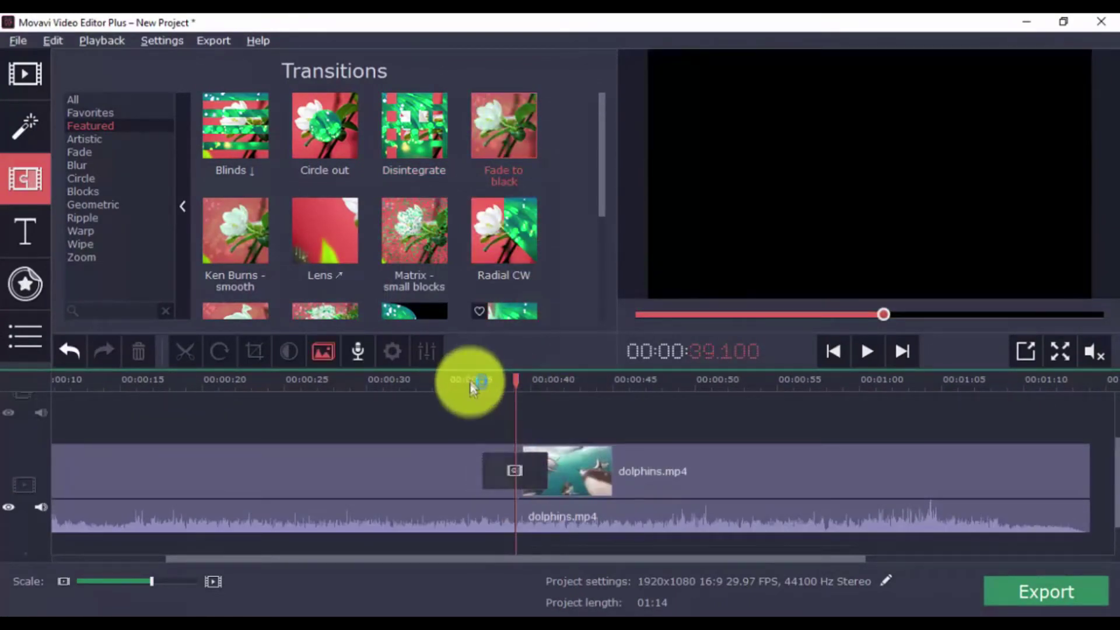
{"action": "left_click", "coordinate": [473, 380]}
{"action": "key", "text": "space"}
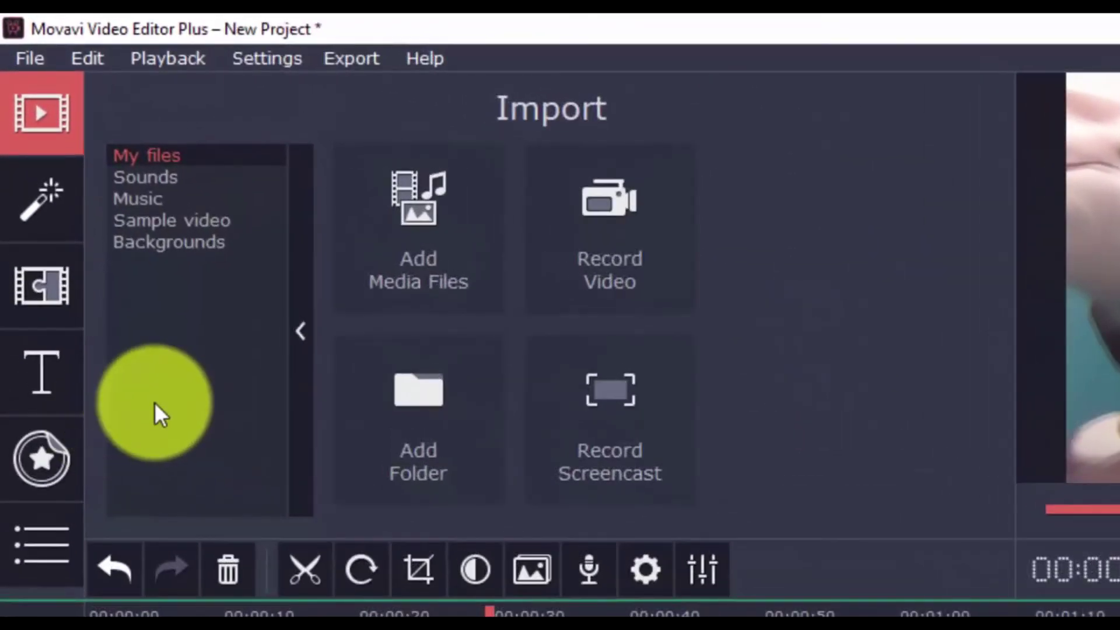
- Place a Basic 'Fading text' title on the title track at about 38 seconds
{"action": "left_click", "coordinate": [52, 376]}
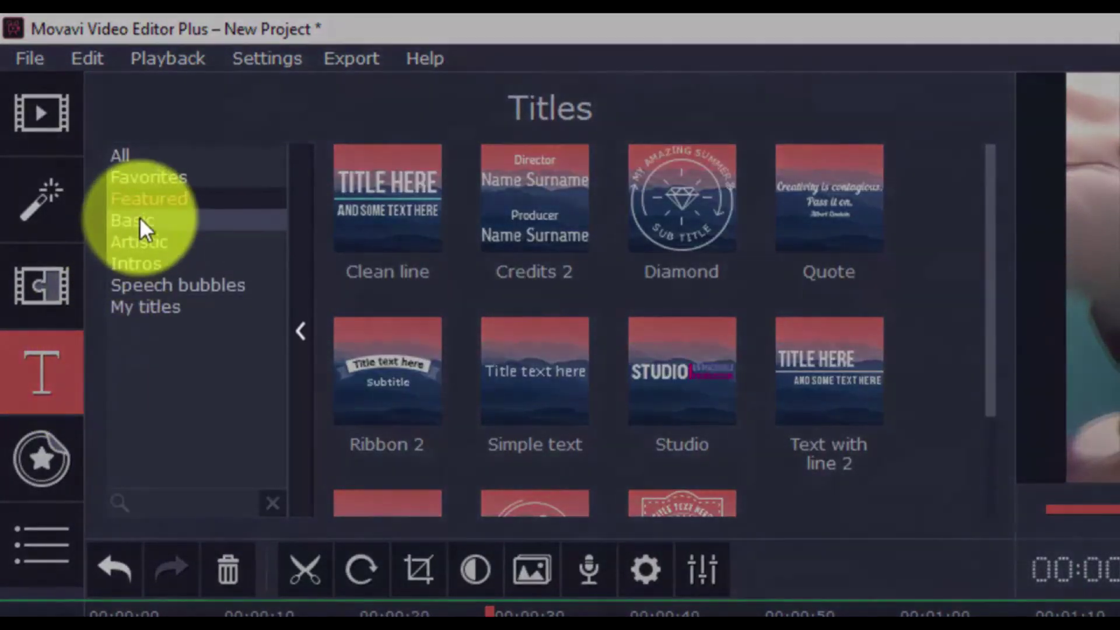
{"action": "left_click", "coordinate": [139, 219]}
{"action": "left_click_drag", "start_coordinate": [875, 210], "coordinate": [721, 574]}
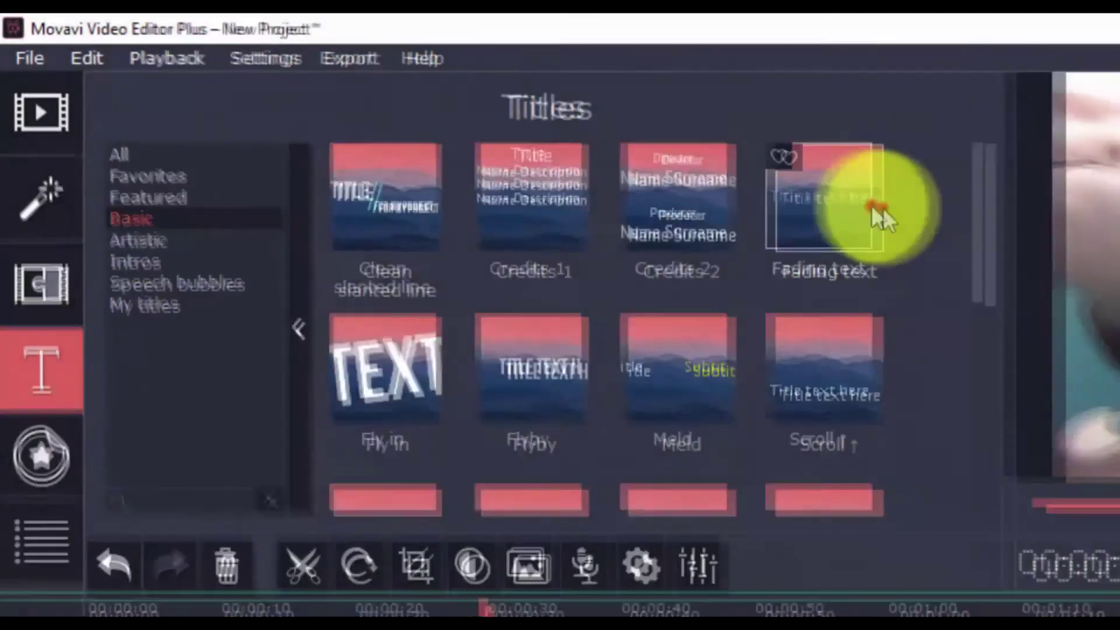
{"action": "left_click_drag", "start_coordinate": [437, 352], "coordinate": [386, 404]}
- Replace the title's placeholder text with the director credit
{"action": "left_click", "coordinate": [386, 408]}
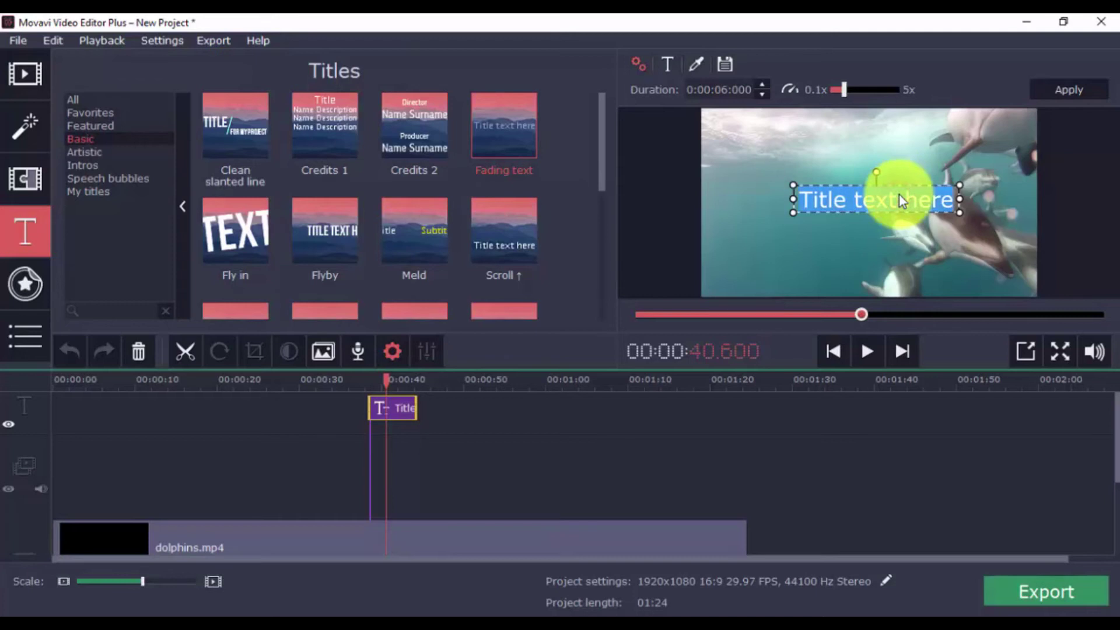
{"action": "key", "text": "ctrl+a"}
{"action": "key", "text": "BackSpace"}
{"action": "type", "text": "Directed by Mark"}
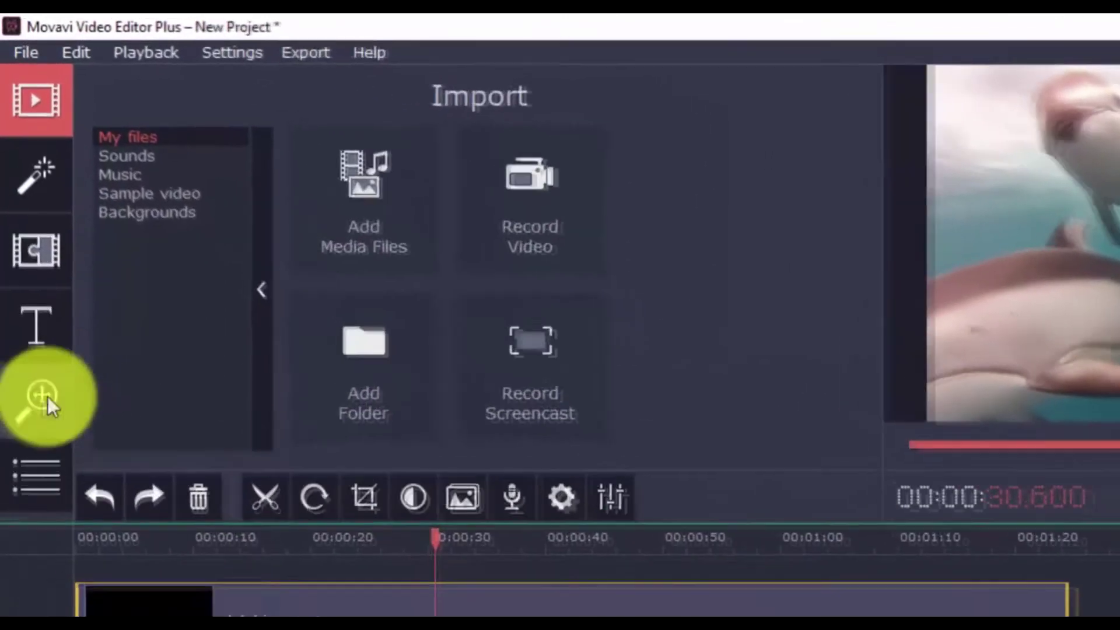
- Add a Pan effect to the dolphins clip, shifting the pan frame toward the left of the shot
{"action": "left_click", "coordinate": [29, 280]}
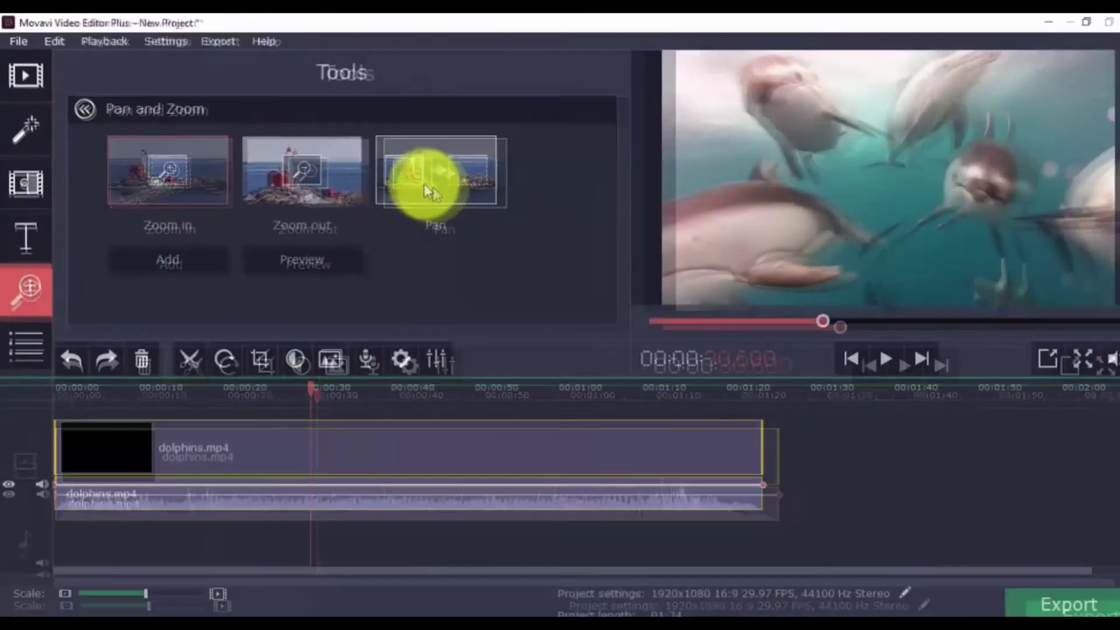
{"action": "left_click", "coordinate": [683, 288]}
{"action": "left_click", "coordinate": [179, 269]}
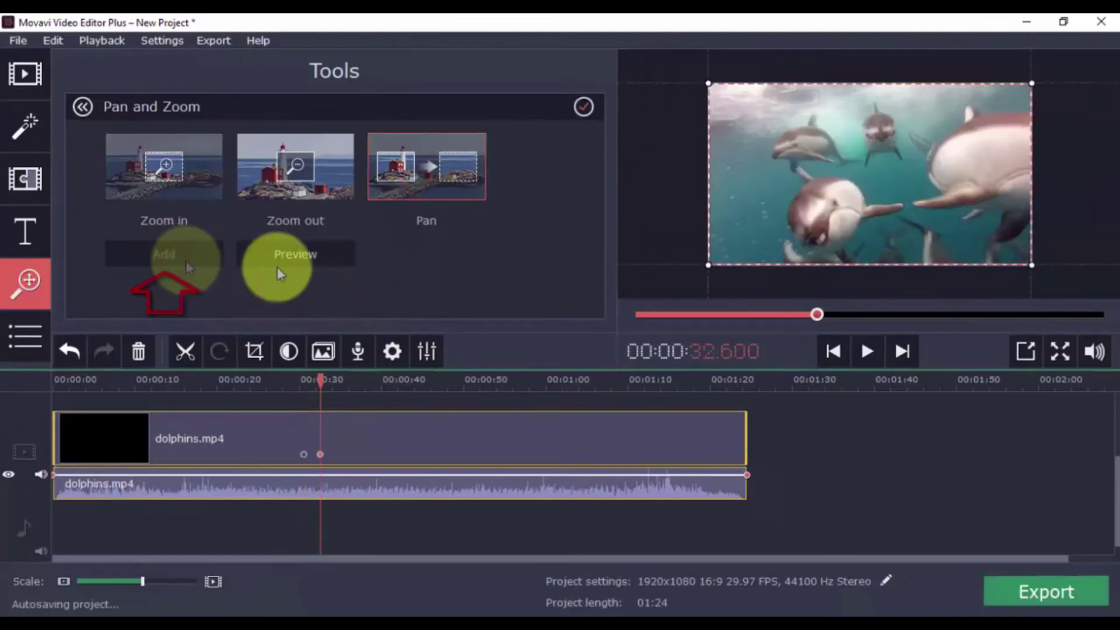
{"action": "left_click_drag", "start_coordinate": [888, 200], "coordinate": [859, 208]}
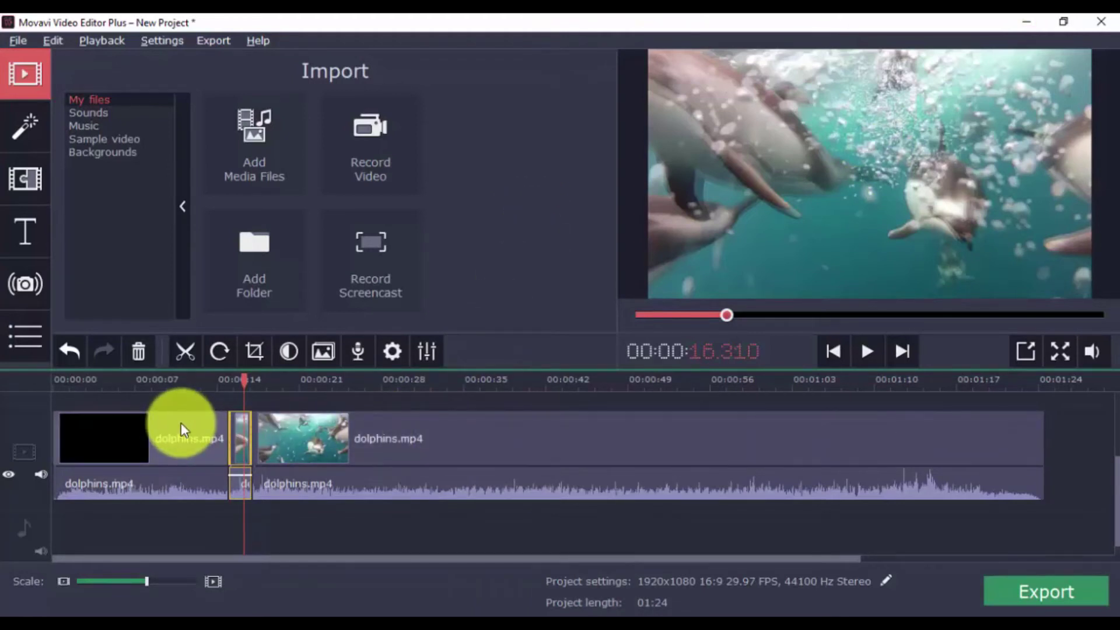
- Stabilize the dolphins clip with Accuracy 15 and Shaking 5, then preview the stabilized result
{"action": "left_click", "coordinate": [18, 292]}
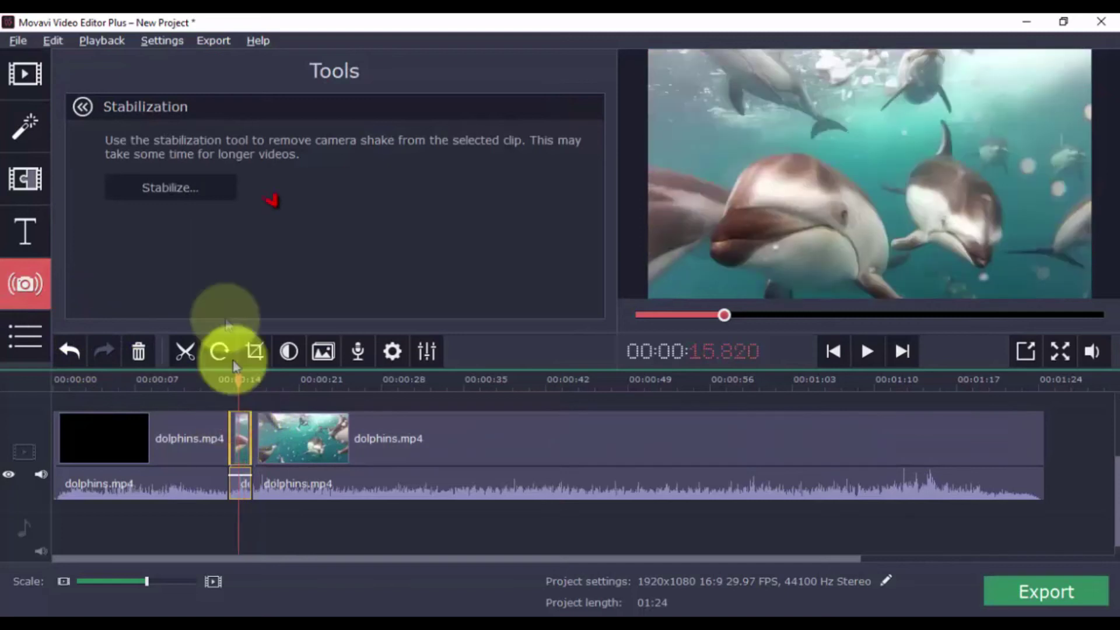
{"action": "left_click", "coordinate": [189, 188]}
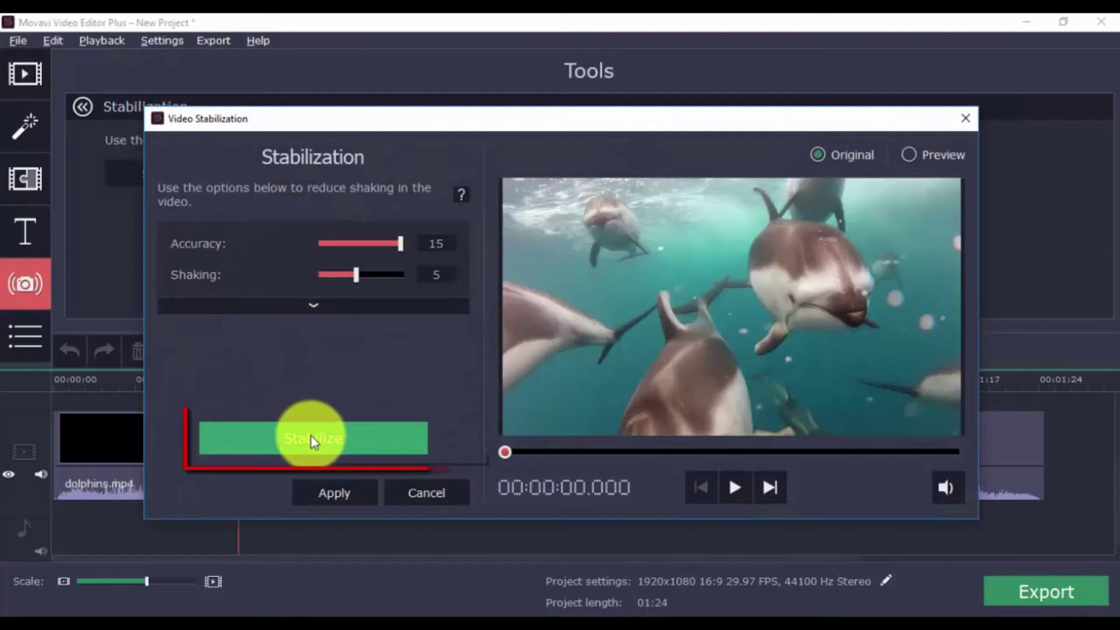
{"action": "left_click", "coordinate": [310, 437]}
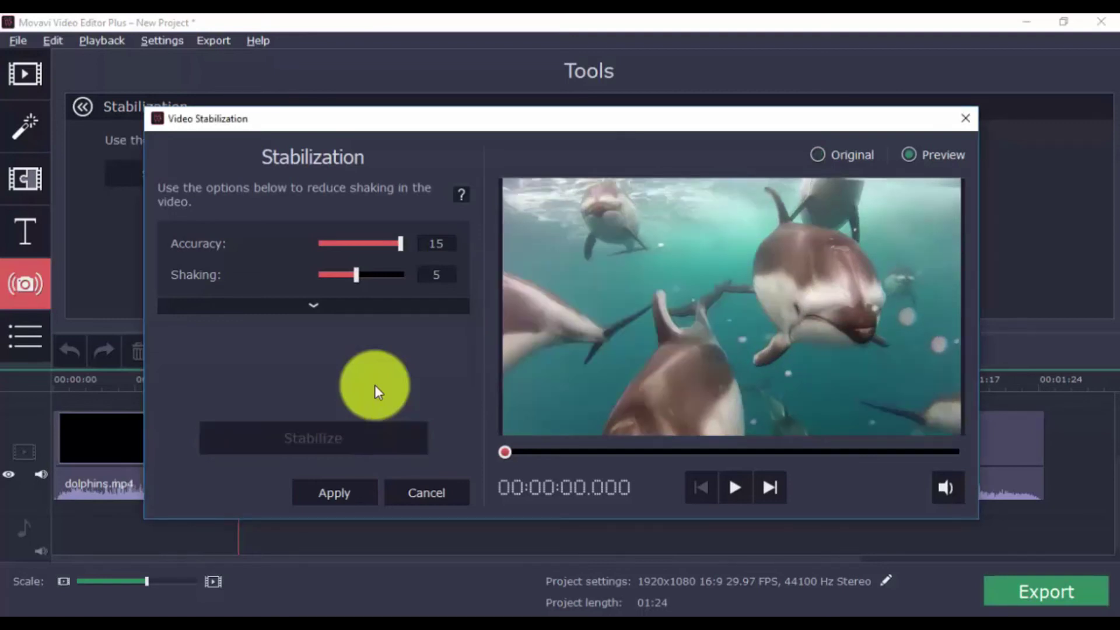
{"action": "left_click", "coordinate": [734, 488]}
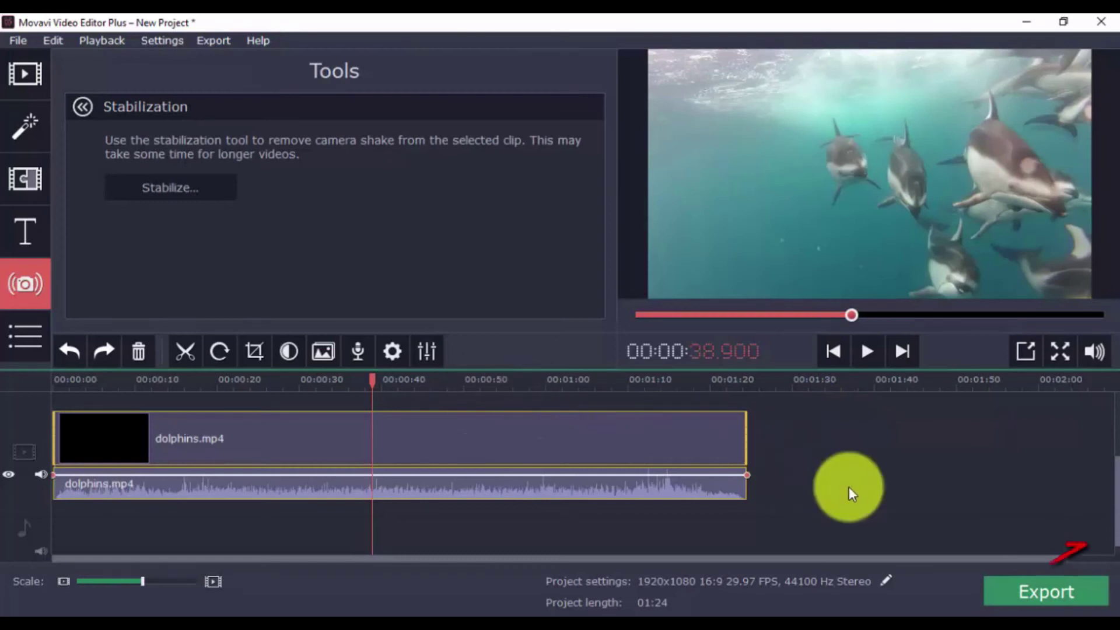
- Open the Export window and scroll through the video format list
{"action": "left_click", "coordinate": [1006, 591]}
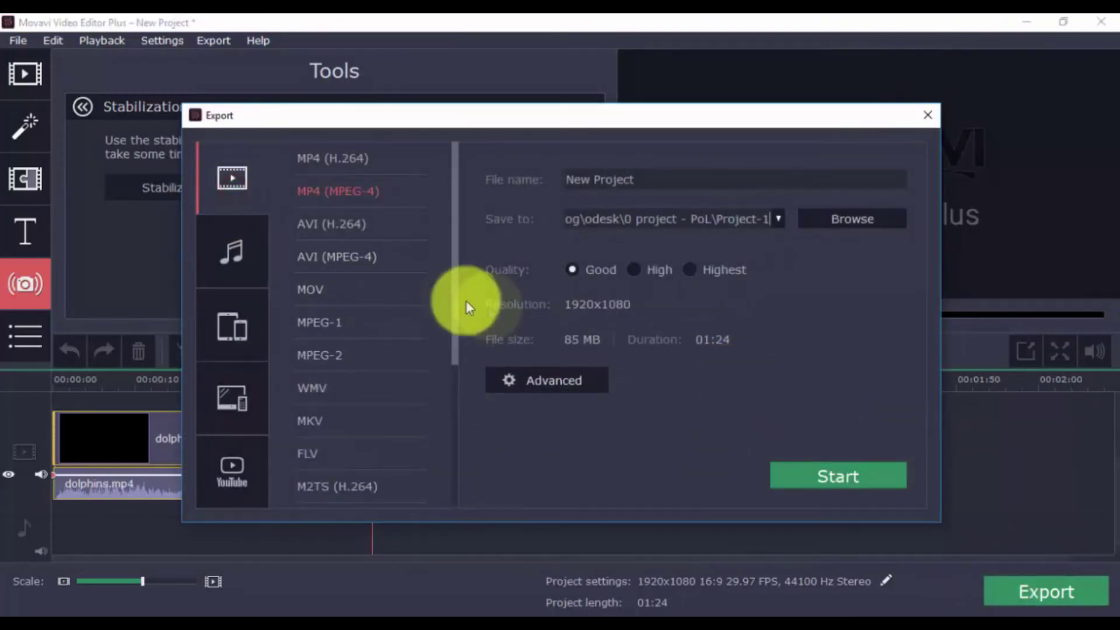
{"action": "scroll", "coordinate": [366, 272], "scroll_direction": "down", "scroll_amount": 2}
{"action": "scroll", "coordinate": [365, 272], "scroll_direction": "up", "scroll_amount": 1}
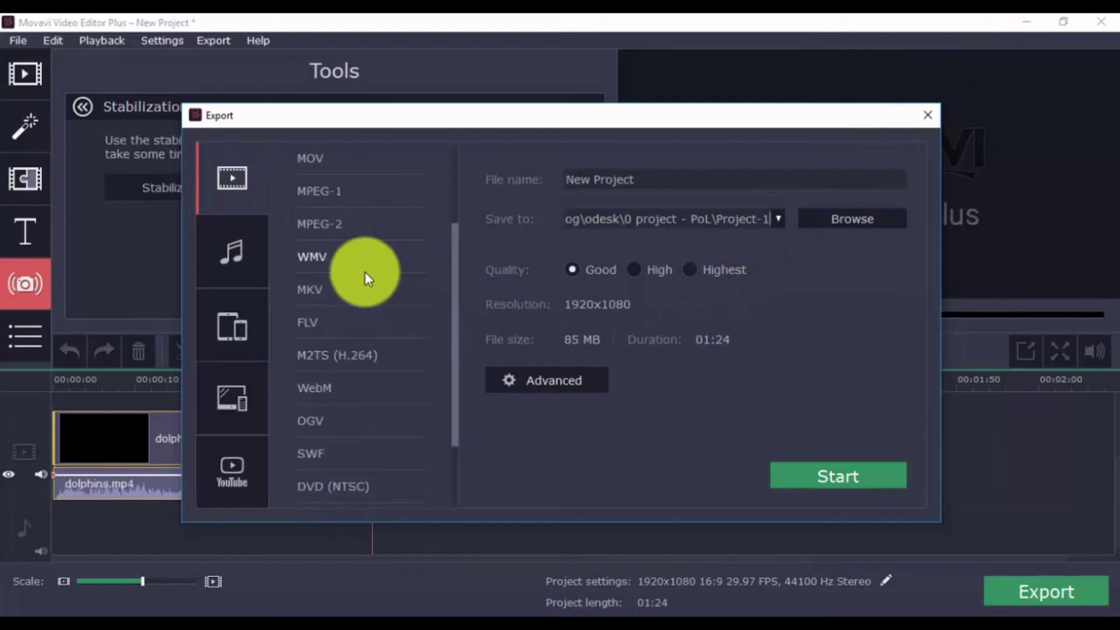
{"action": "scroll", "coordinate": [365, 272], "scroll_direction": "up", "scroll_amount": 2}
- Browse the TV, Devices and YouTube export presets, then return to the Video formats
{"action": "left_click", "coordinate": [240, 391]}
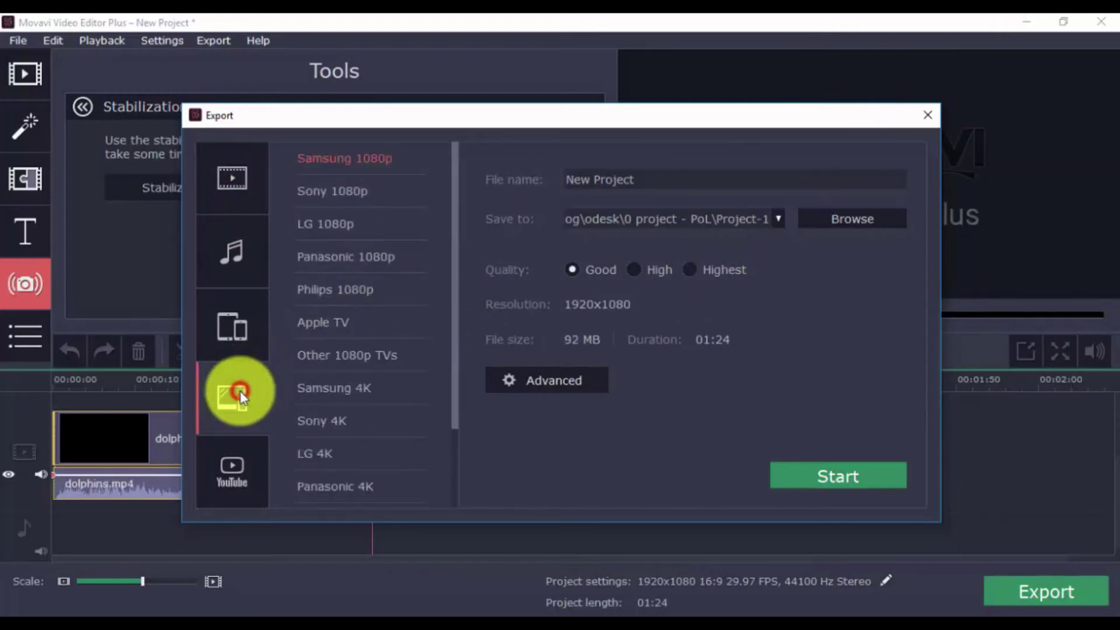
{"action": "left_click", "coordinate": [239, 330]}
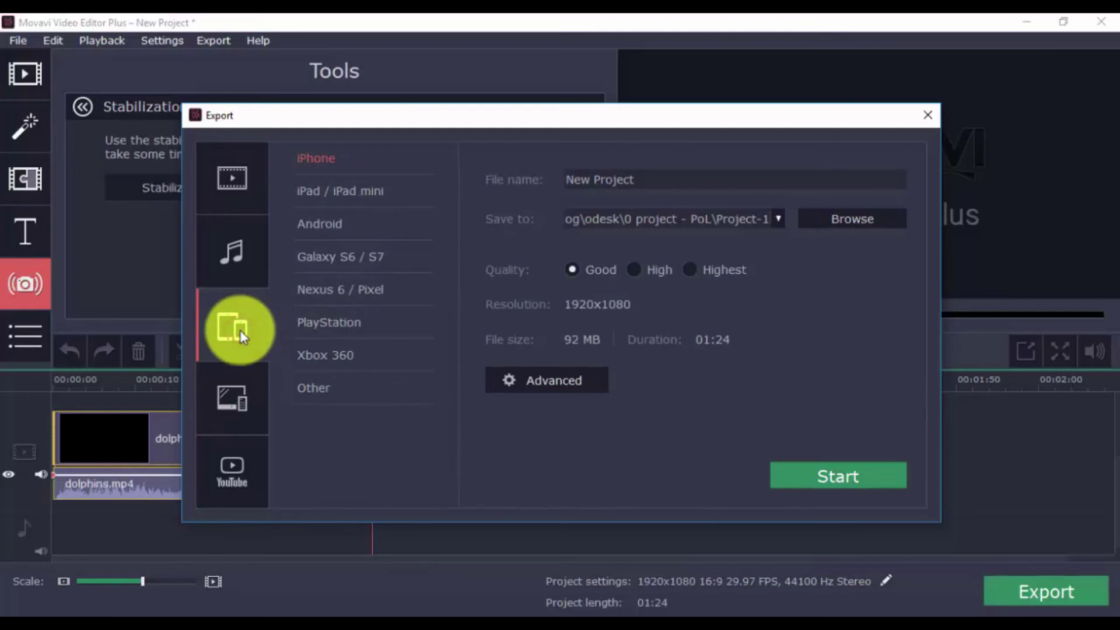
{"action": "left_click", "coordinate": [241, 481]}
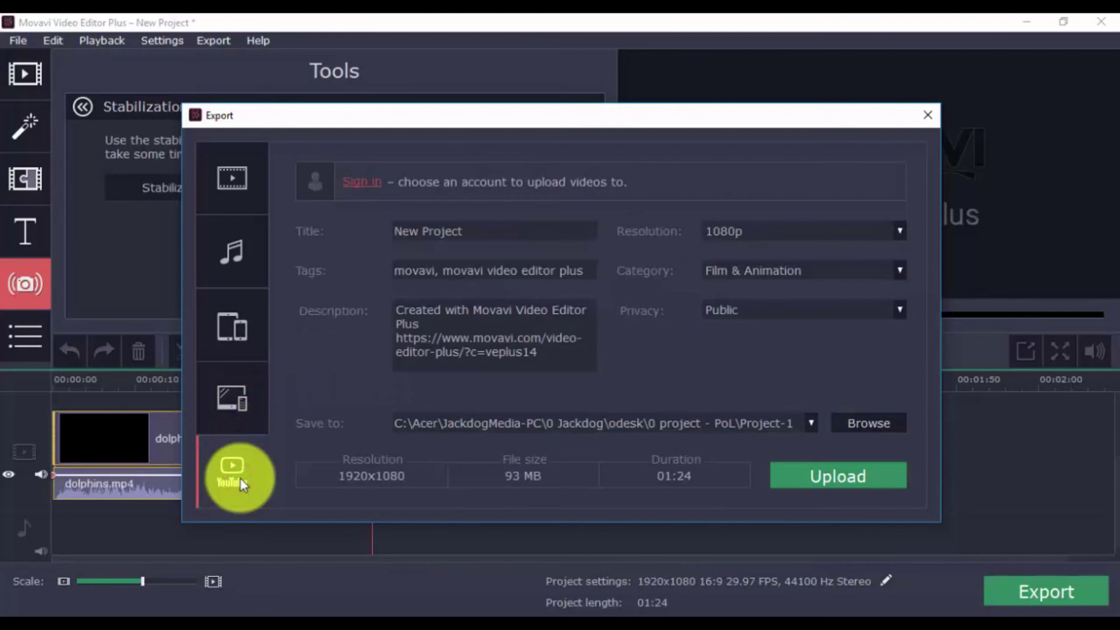
{"action": "left_click", "coordinate": [227, 198]}
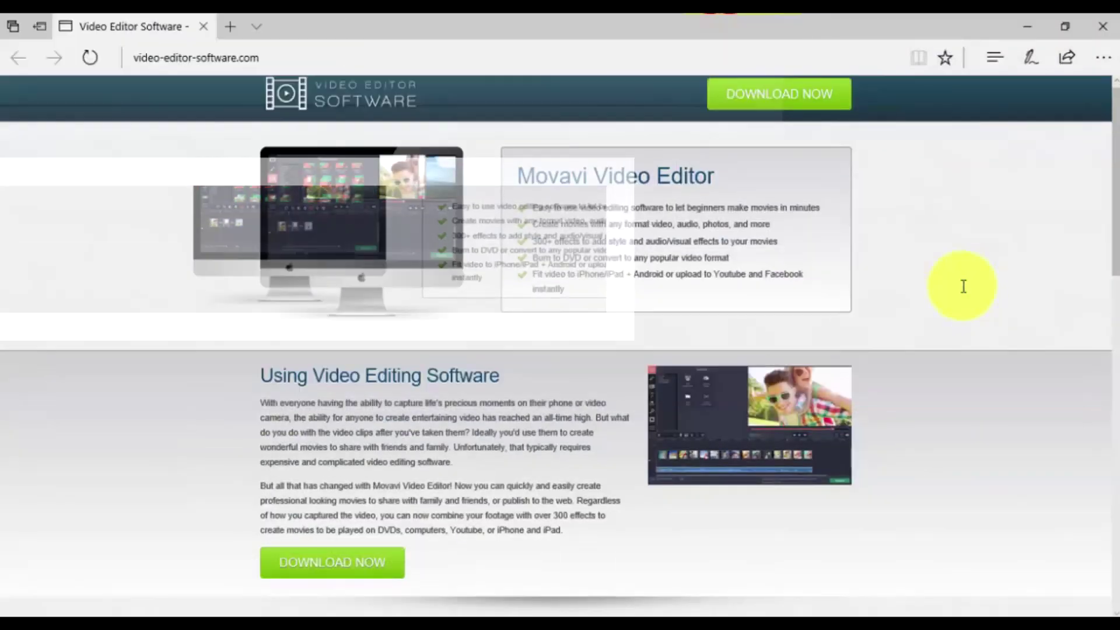
{"action": "scroll", "coordinate": [963, 287], "scroll_direction": "down", "scroll_amount": 3}
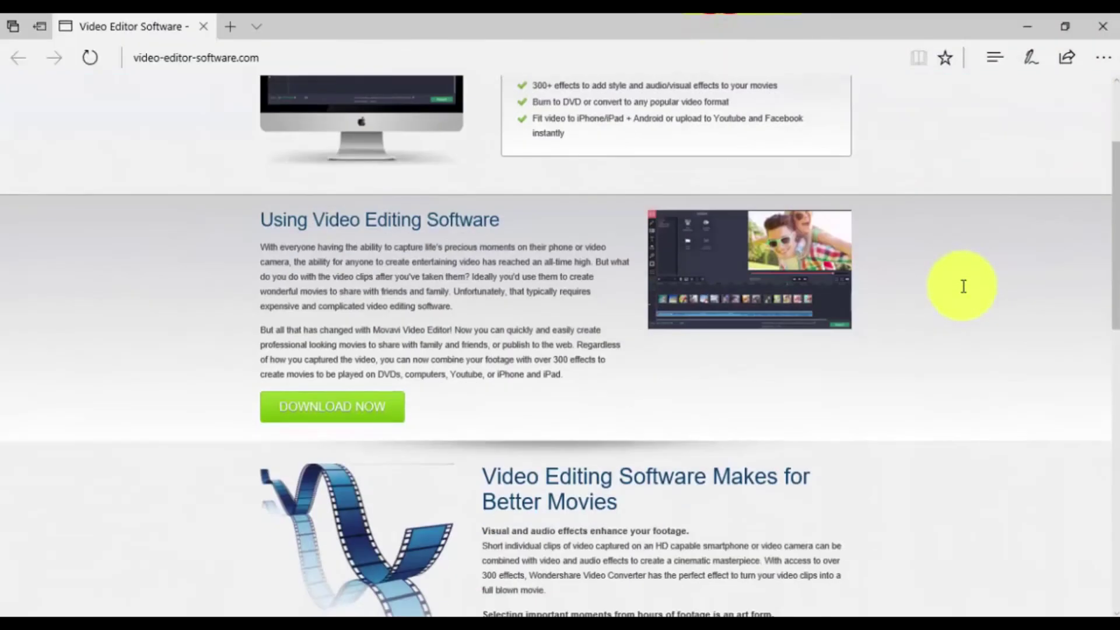
{"action": "scroll", "coordinate": [964, 286], "scroll_direction": "down", "scroll_amount": 8}
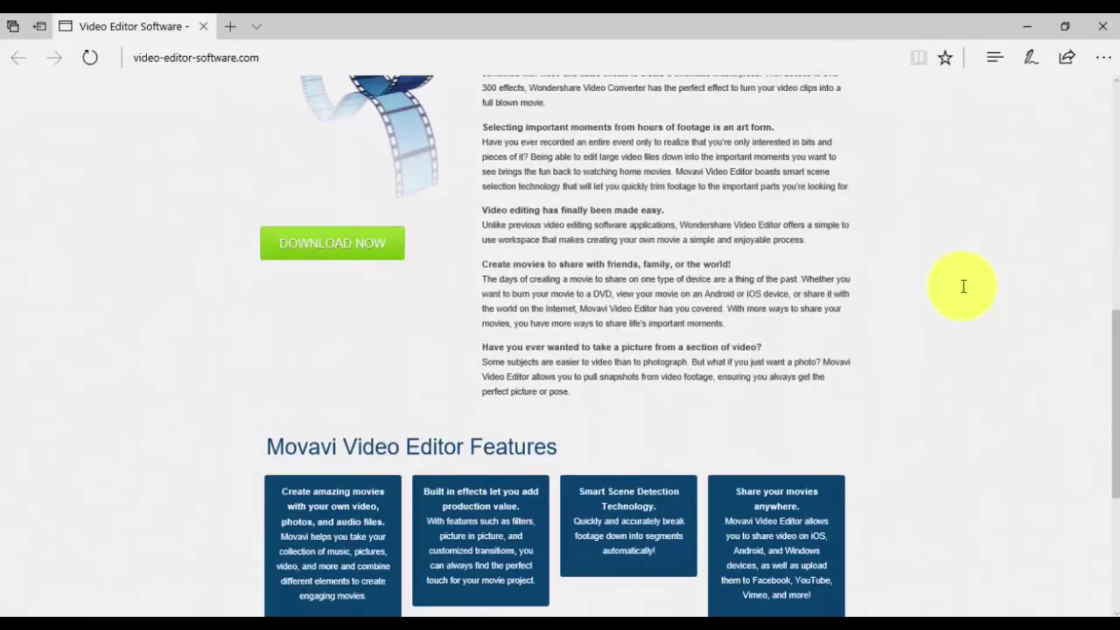
{"action": "scroll", "coordinate": [964, 286], "scroll_direction": "down", "scroll_amount": 5}
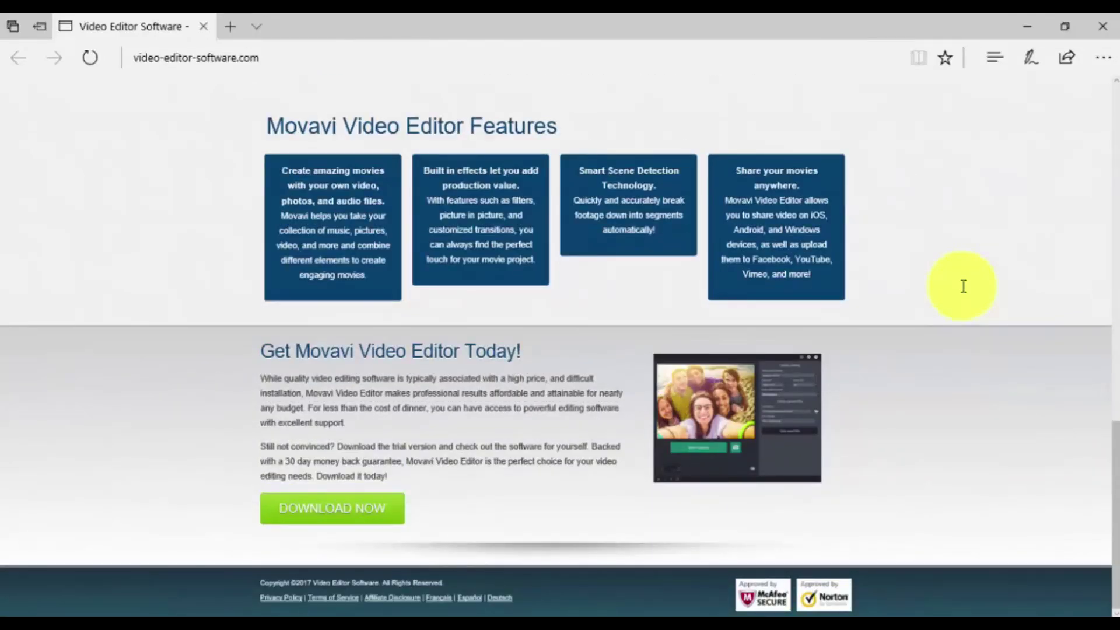
{"action": "scroll", "coordinate": [964, 287], "scroll_direction": "up", "scroll_amount": 9}
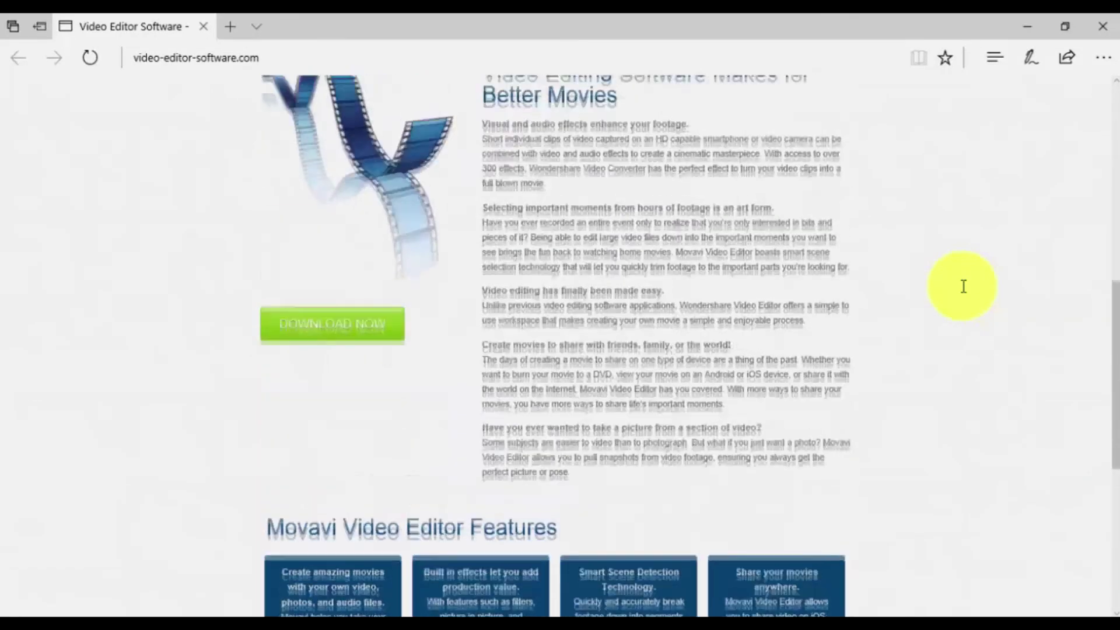
{"action": "scroll", "coordinate": [964, 286], "scroll_direction": "up", "scroll_amount": 10}
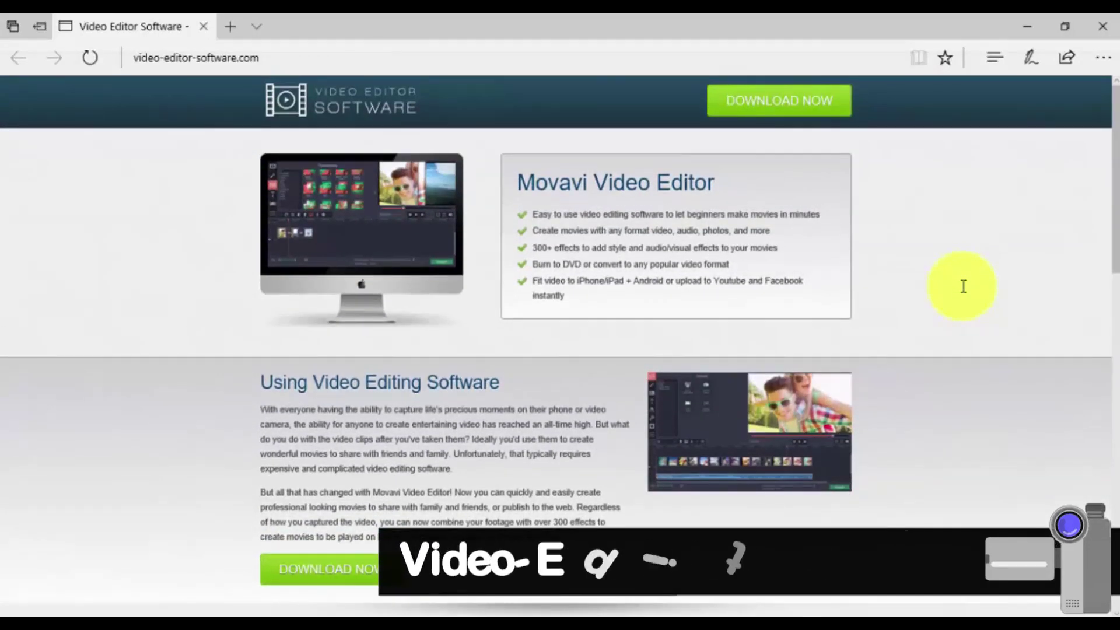